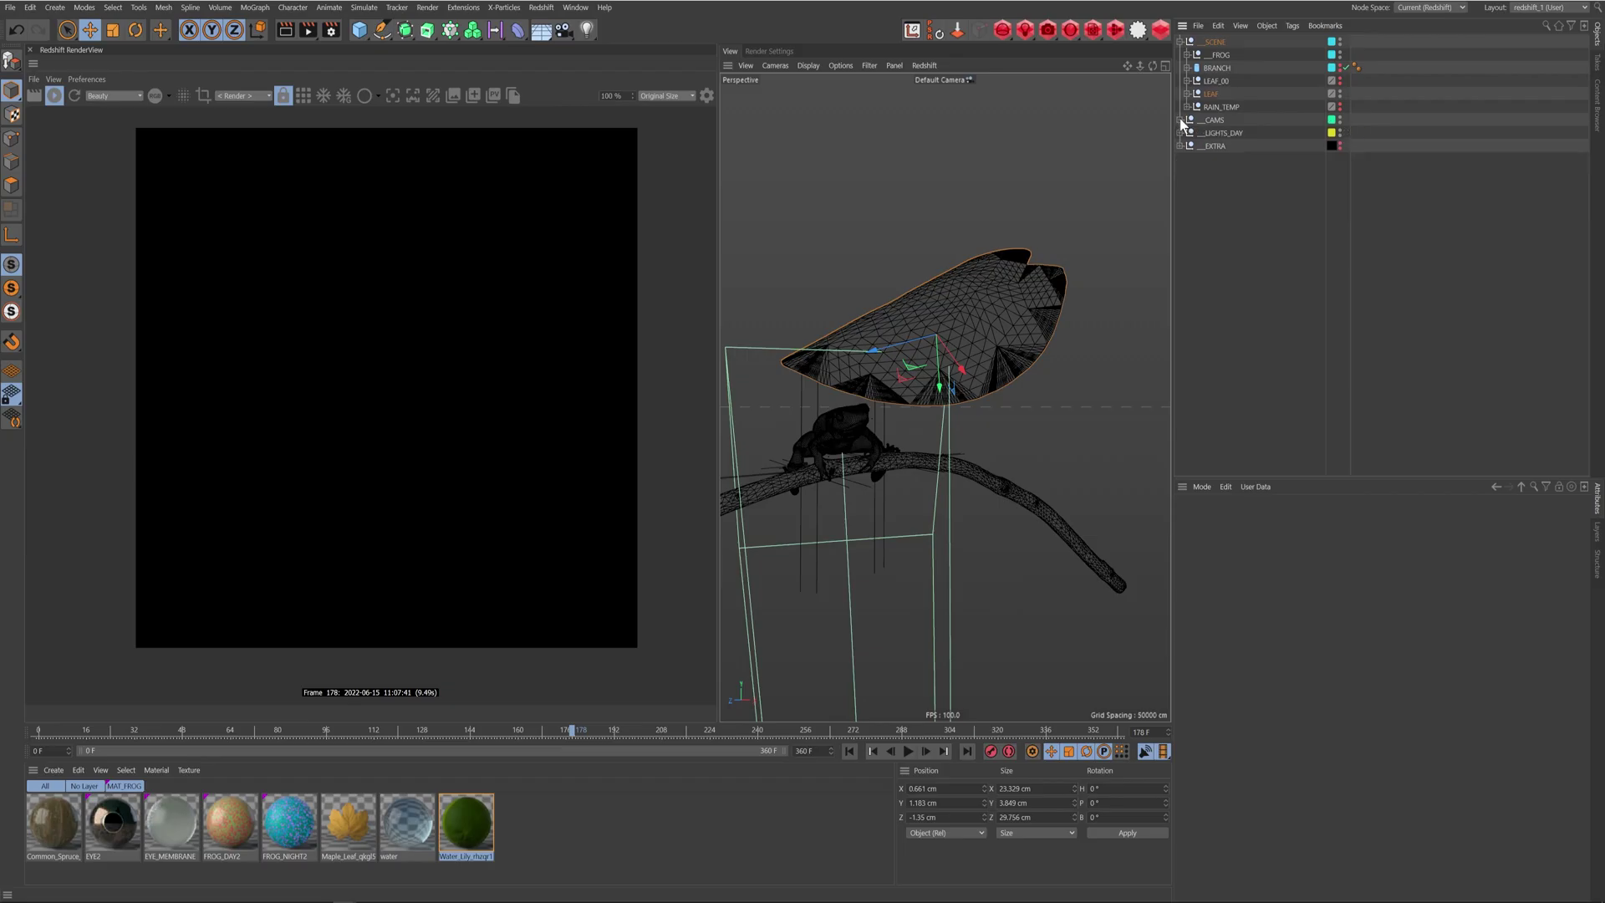
- Look through the RS Camera in CAMS and check its focal length
{"action": "left_click", "coordinate": [1181, 119]}
{"action": "left_click", "coordinate": [1355, 132]}
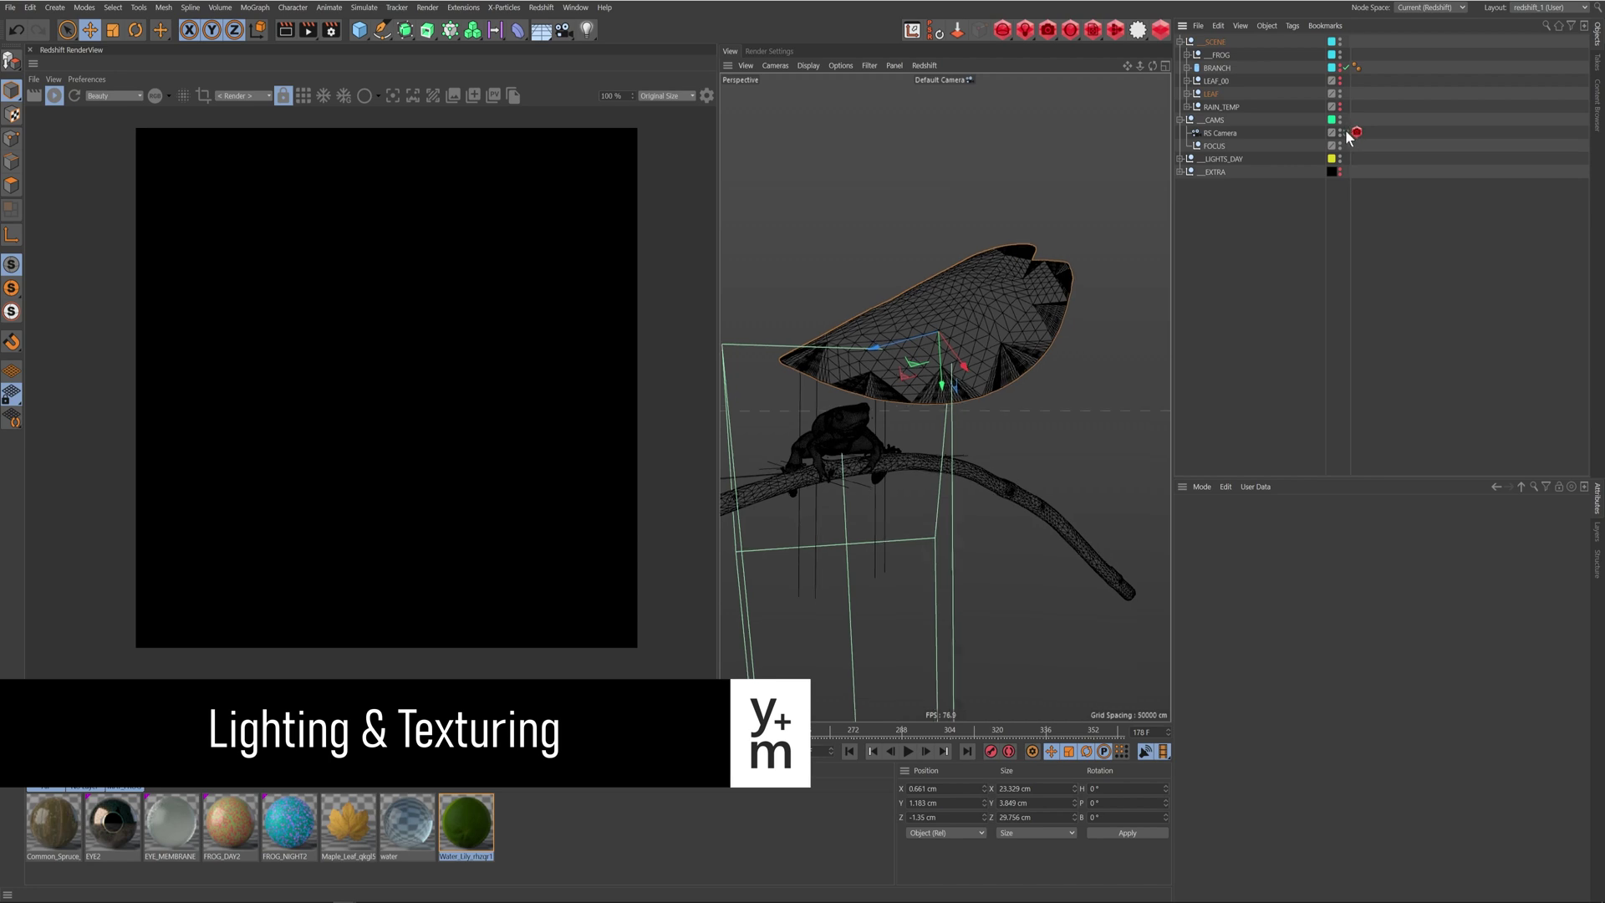
{"action": "left_click", "coordinate": [1221, 133]}
{"action": "left_click", "coordinate": [1280, 578]}
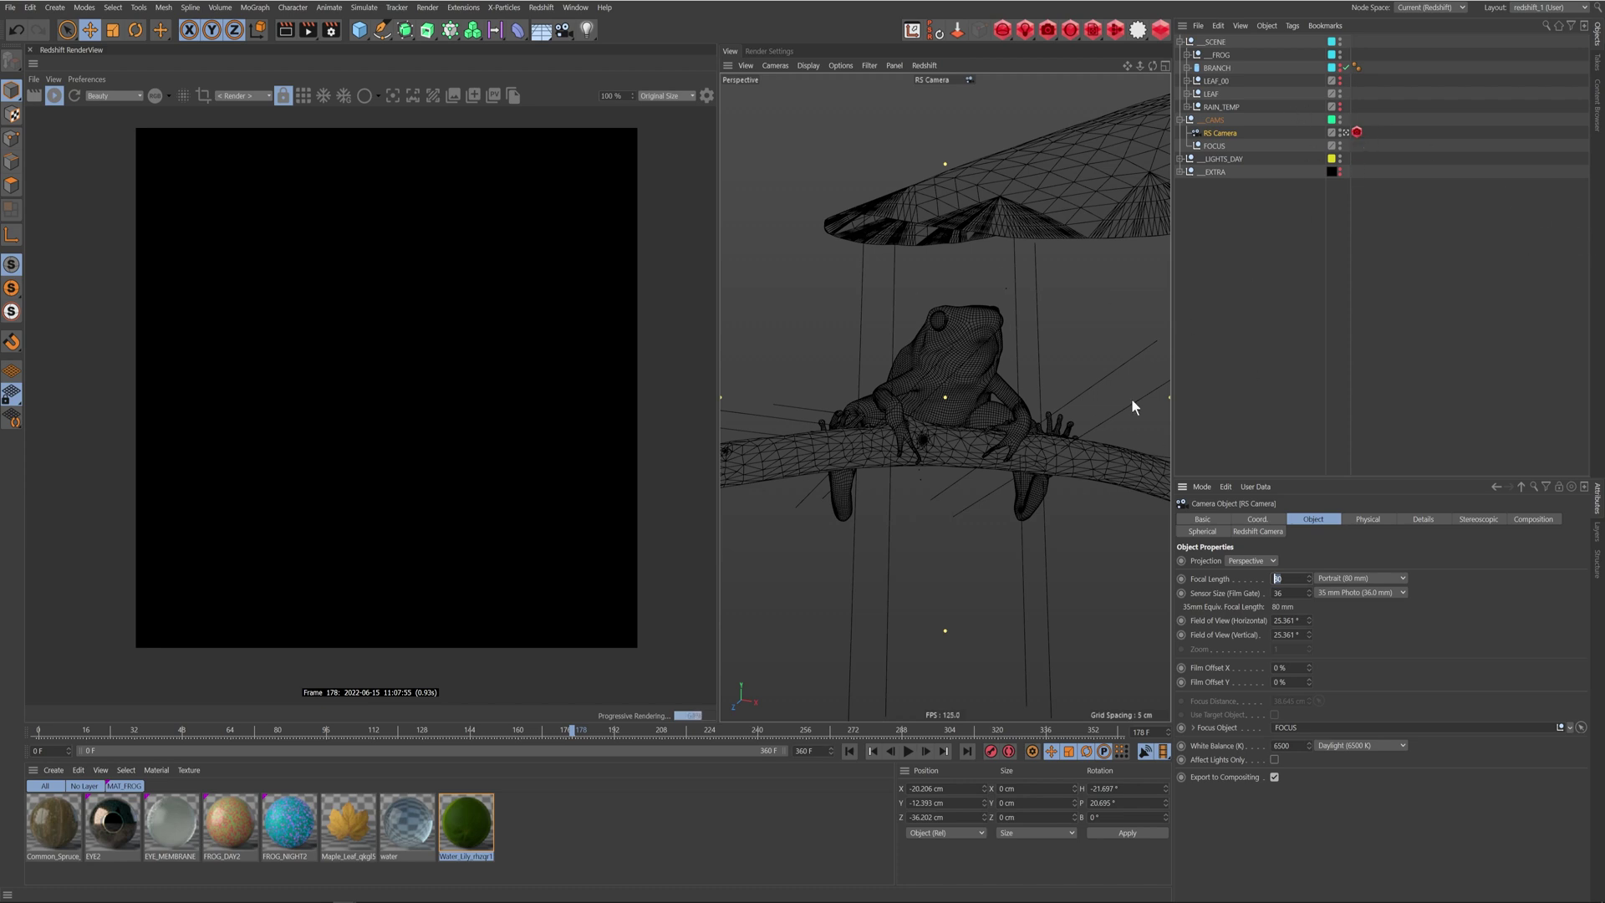
- Show the camera's Redshift exposure (ISO 450, shutter ratio 200, f-stop 8) and expand LIGHTS_DAY
{"action": "left_click", "coordinate": [1357, 133]}
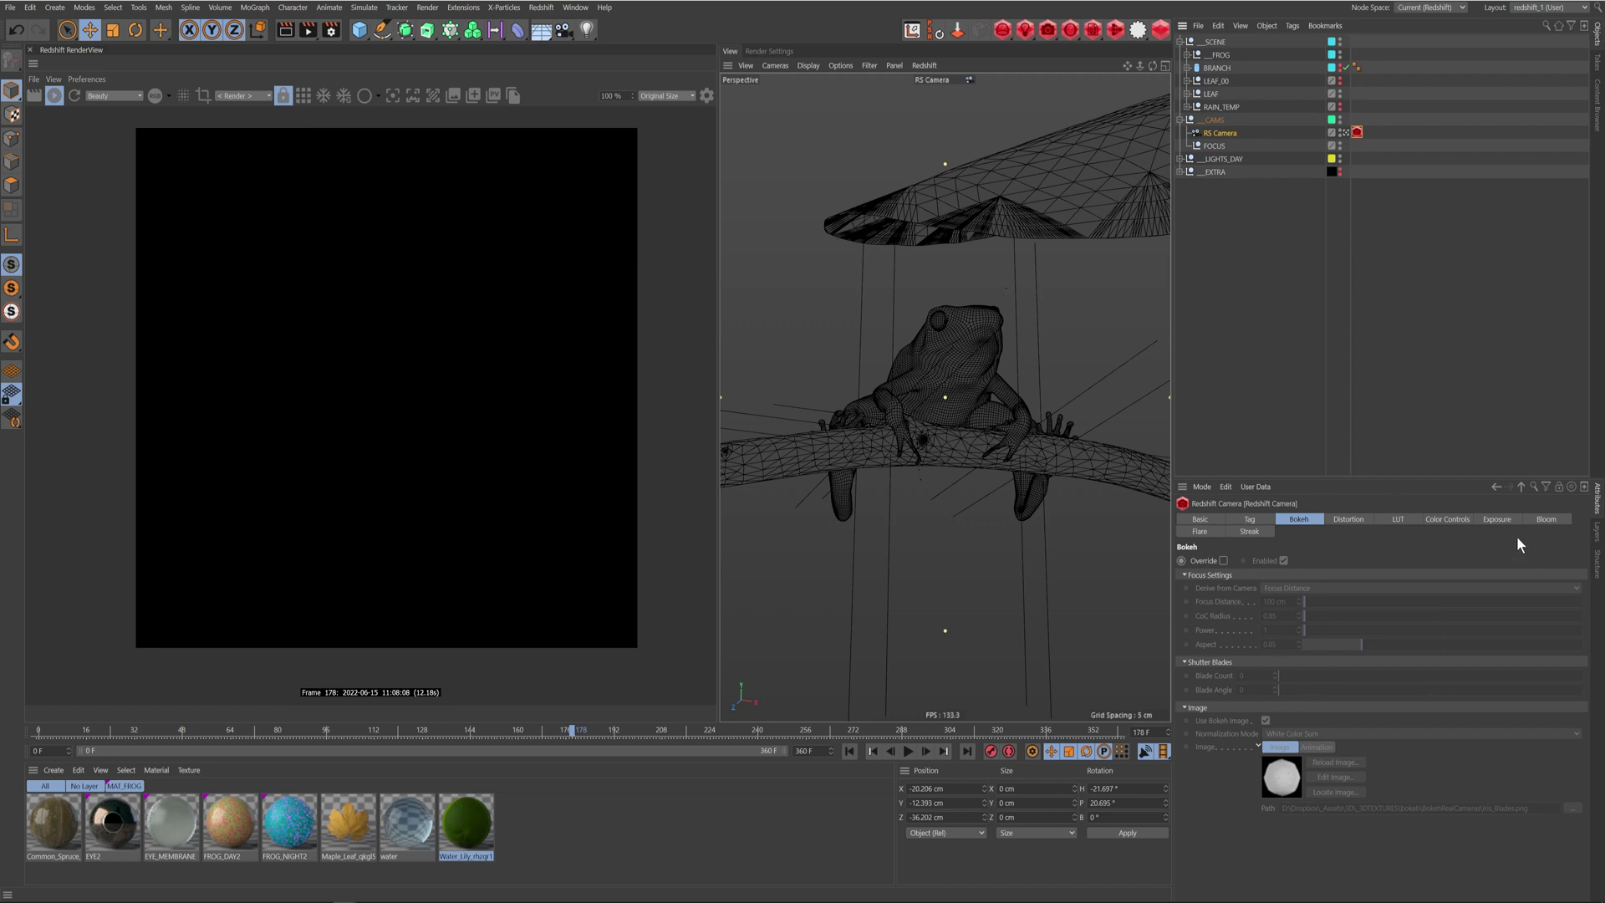
{"action": "left_click", "coordinate": [1490, 520]}
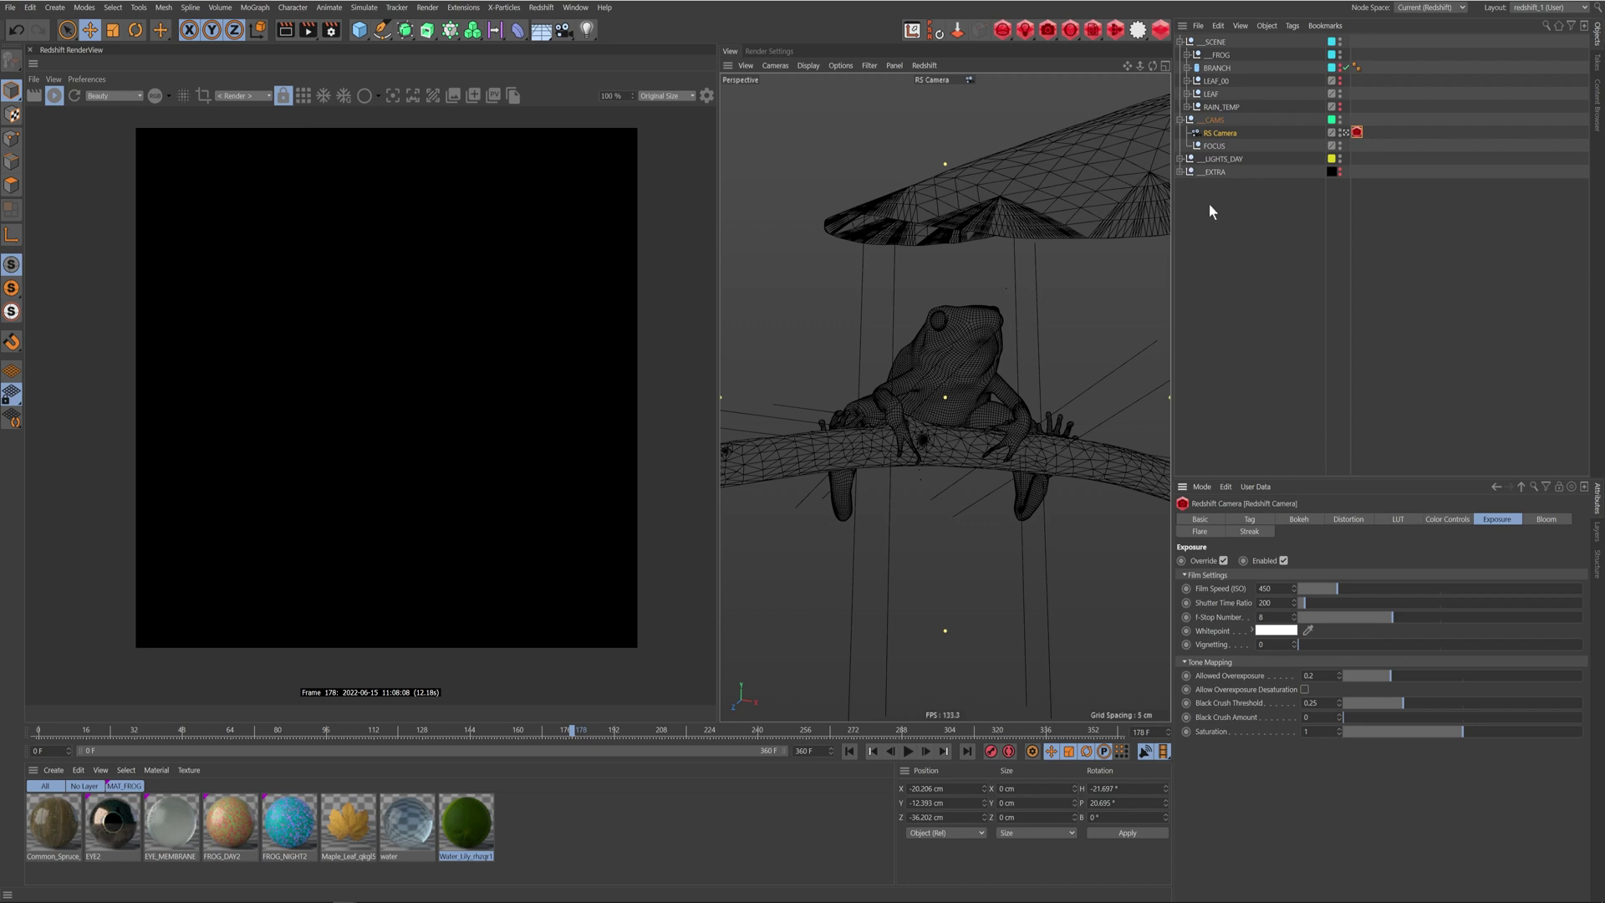
{"action": "left_click", "coordinate": [1180, 158]}
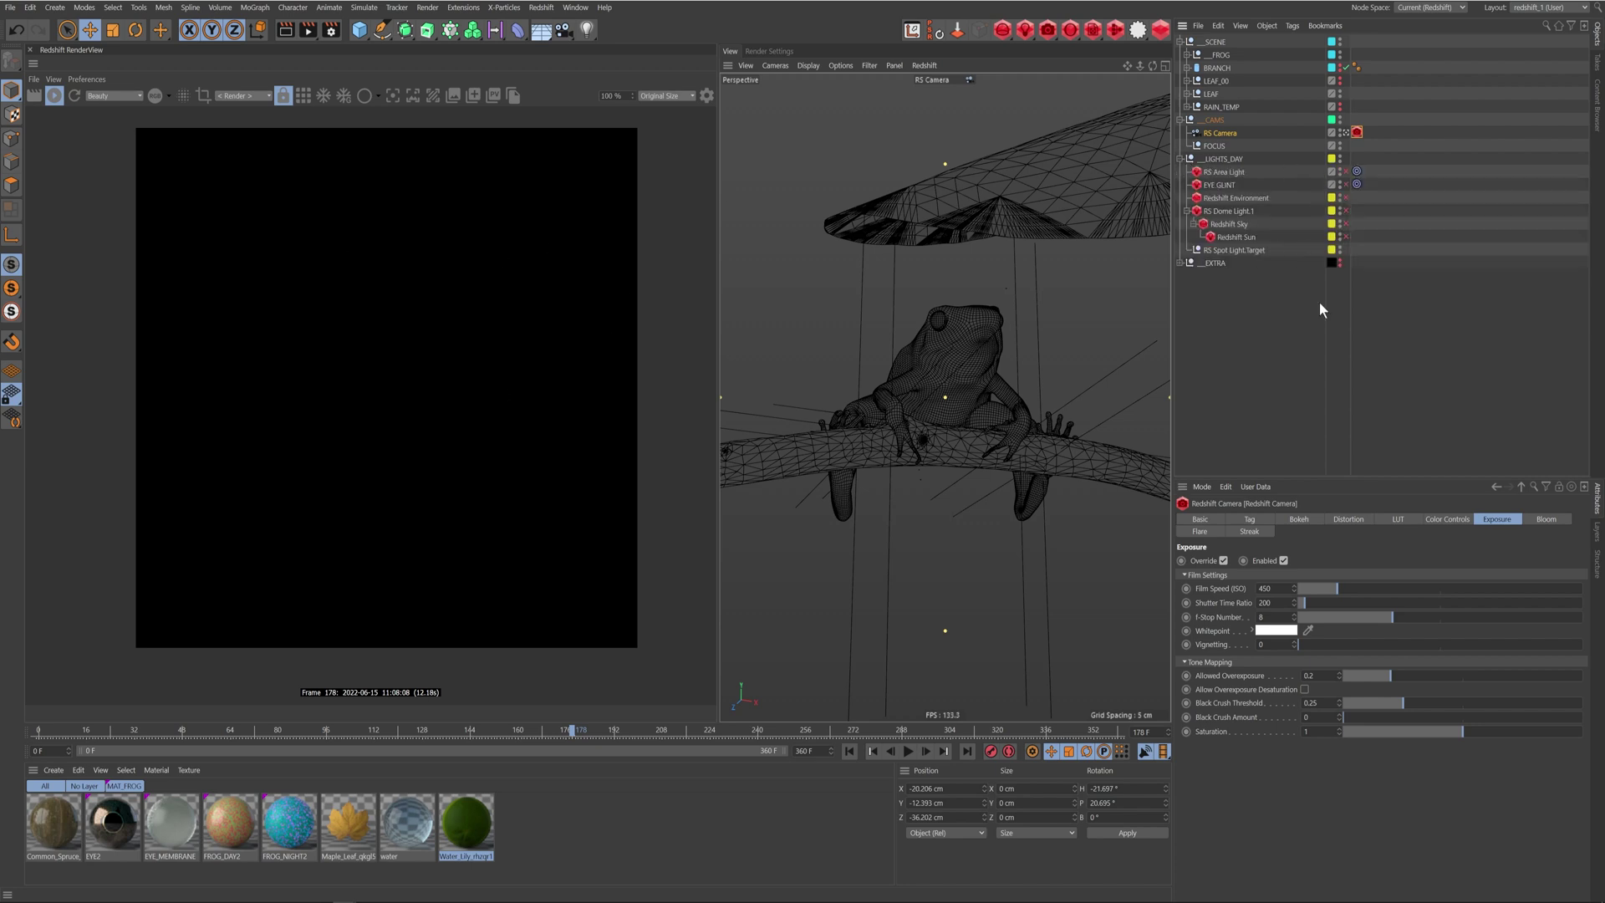
- Turn on the Redshift Environment and select the RS Area Light
{"action": "left_click", "coordinate": [1237, 198]}
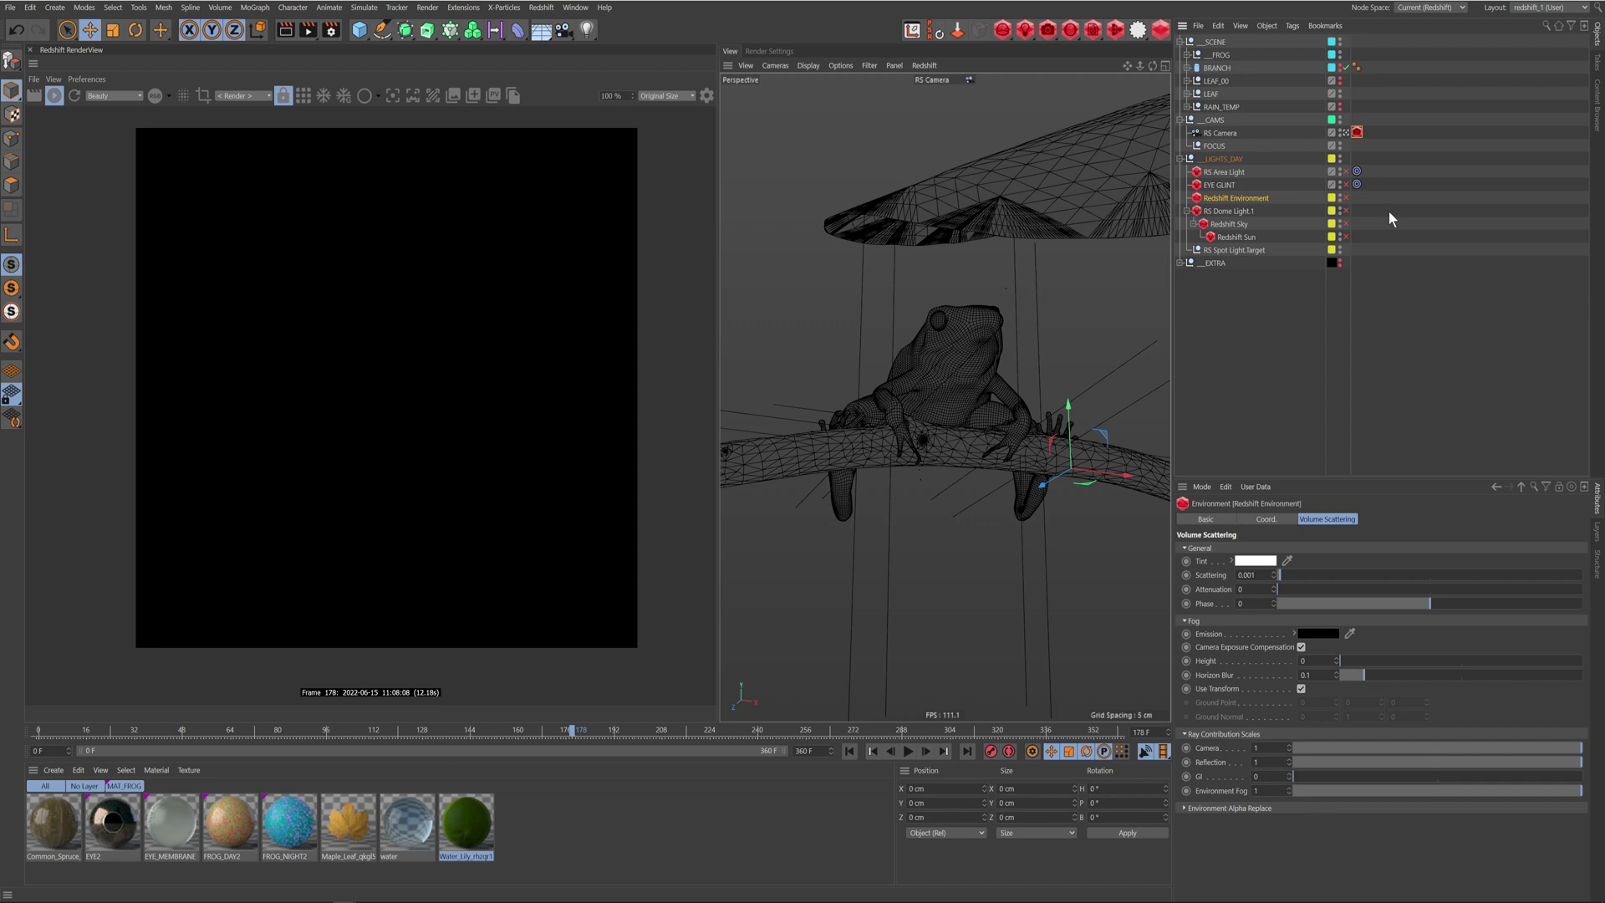
{"action": "left_click", "coordinate": [1345, 198]}
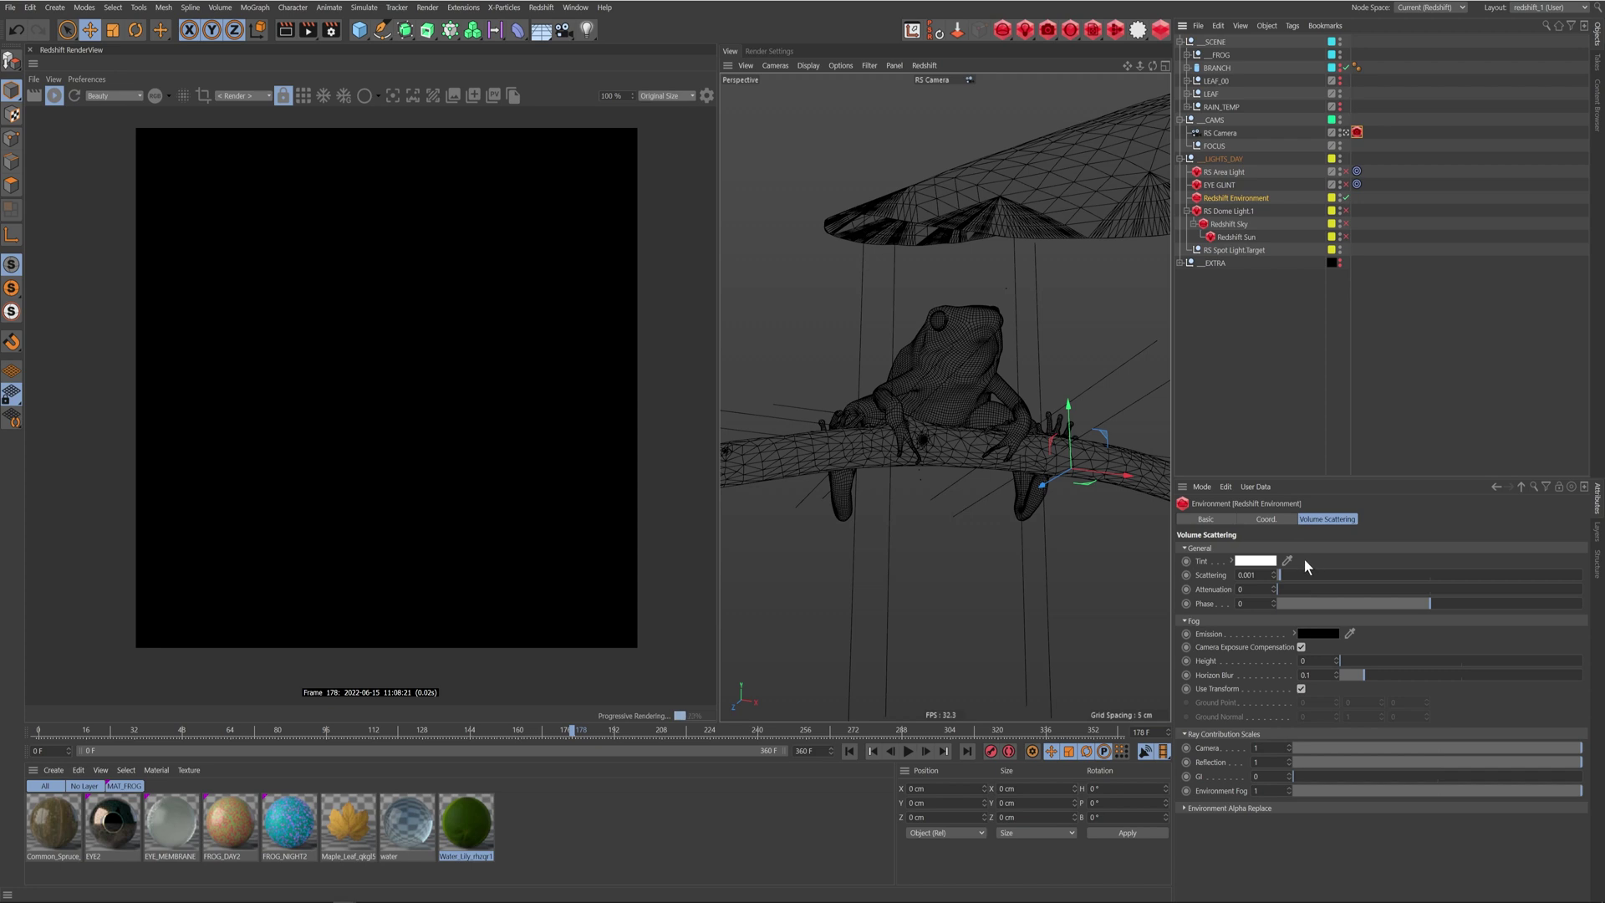
{"action": "left_click", "coordinate": [1232, 172]}
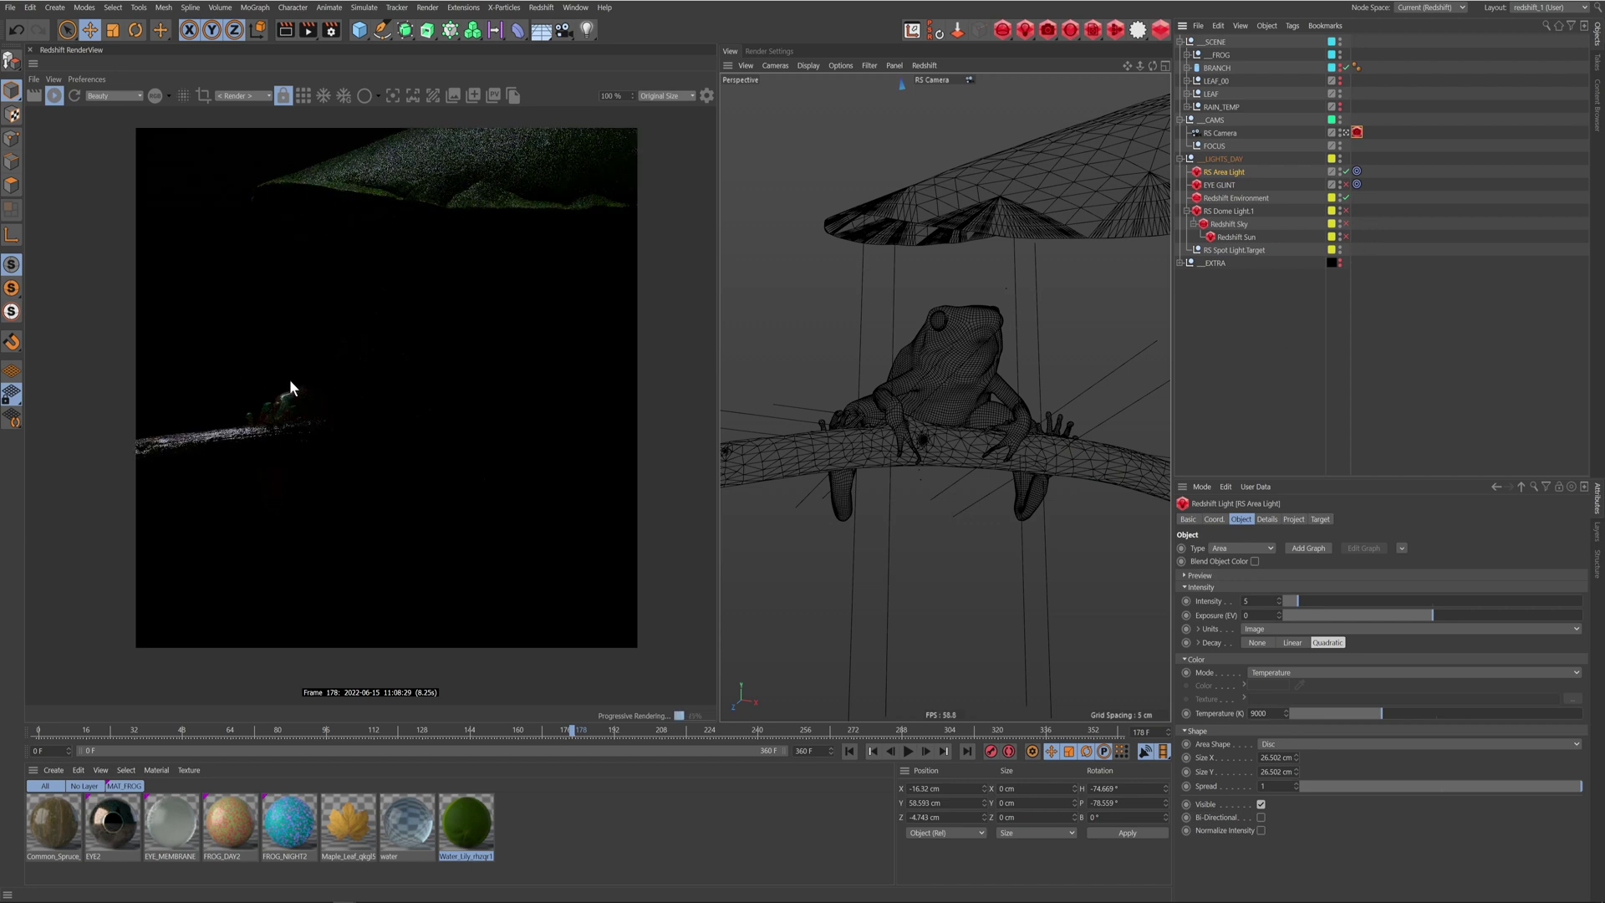
- Preview the render with the grey override material, check post-effects, and select EYE GLINT
{"action": "left_click", "coordinate": [365, 95]}
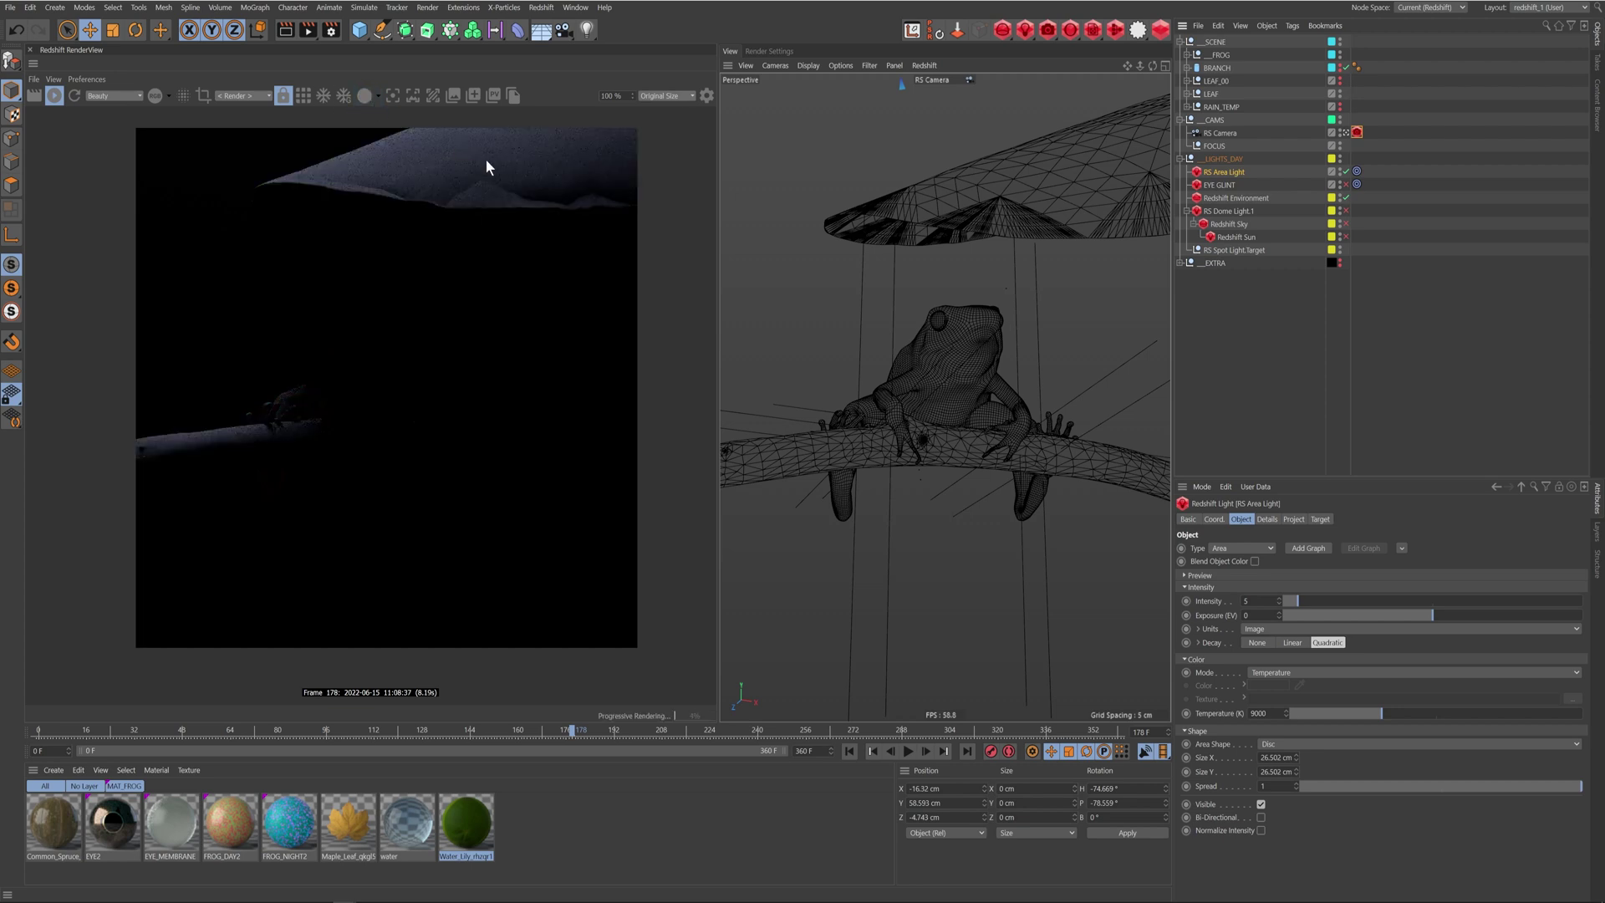
{"action": "left_click", "coordinate": [706, 96]}
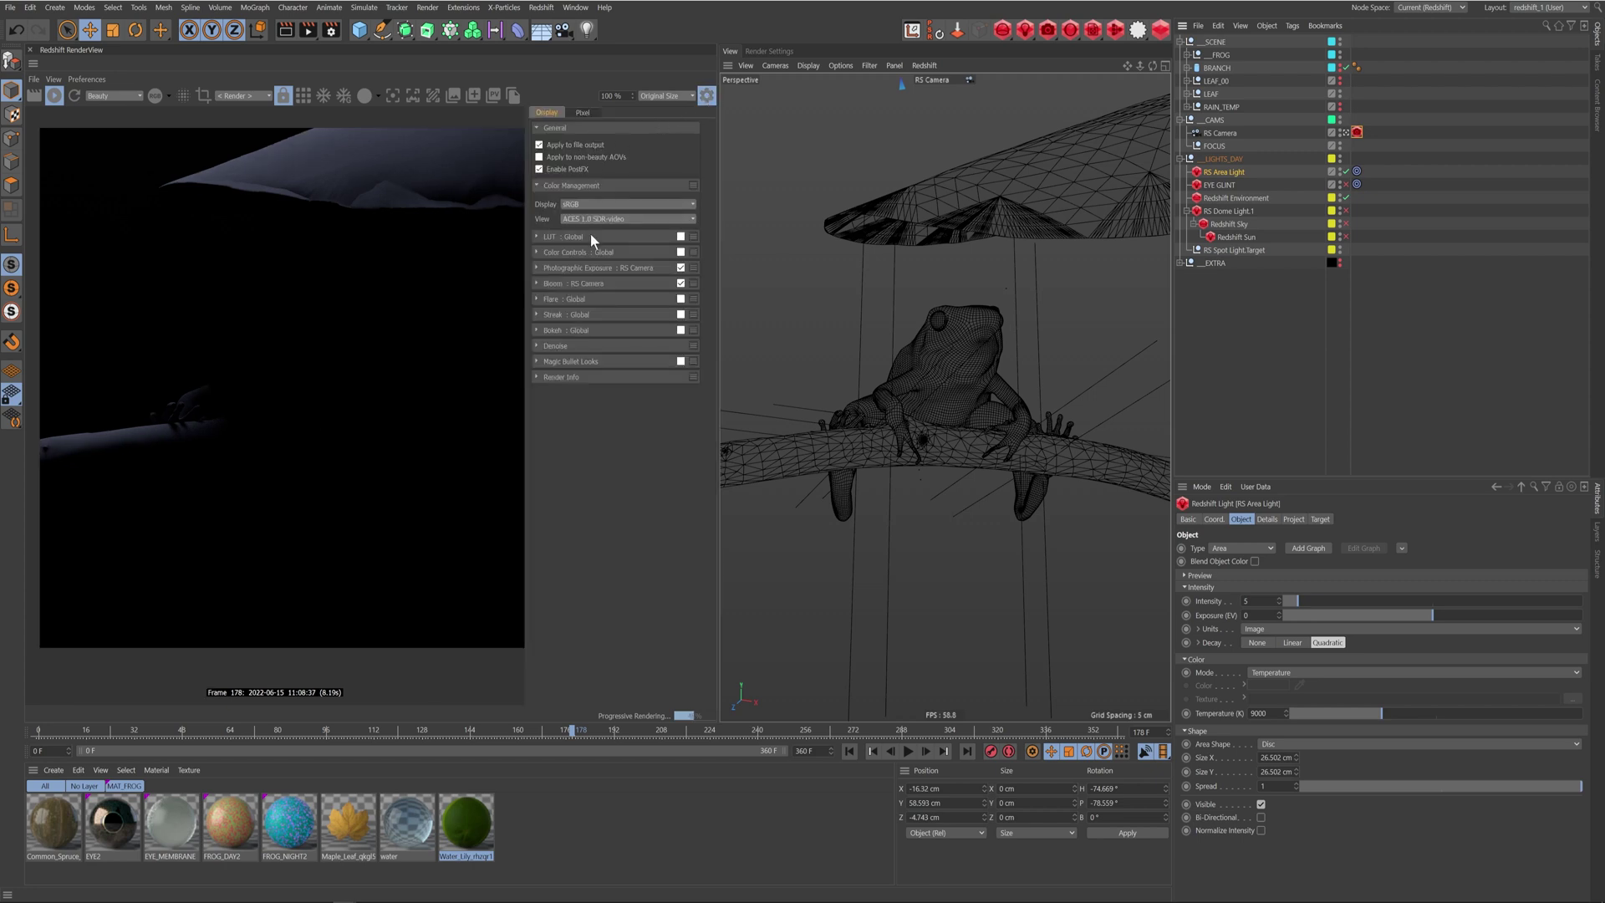
{"action": "left_click", "coordinate": [707, 97]}
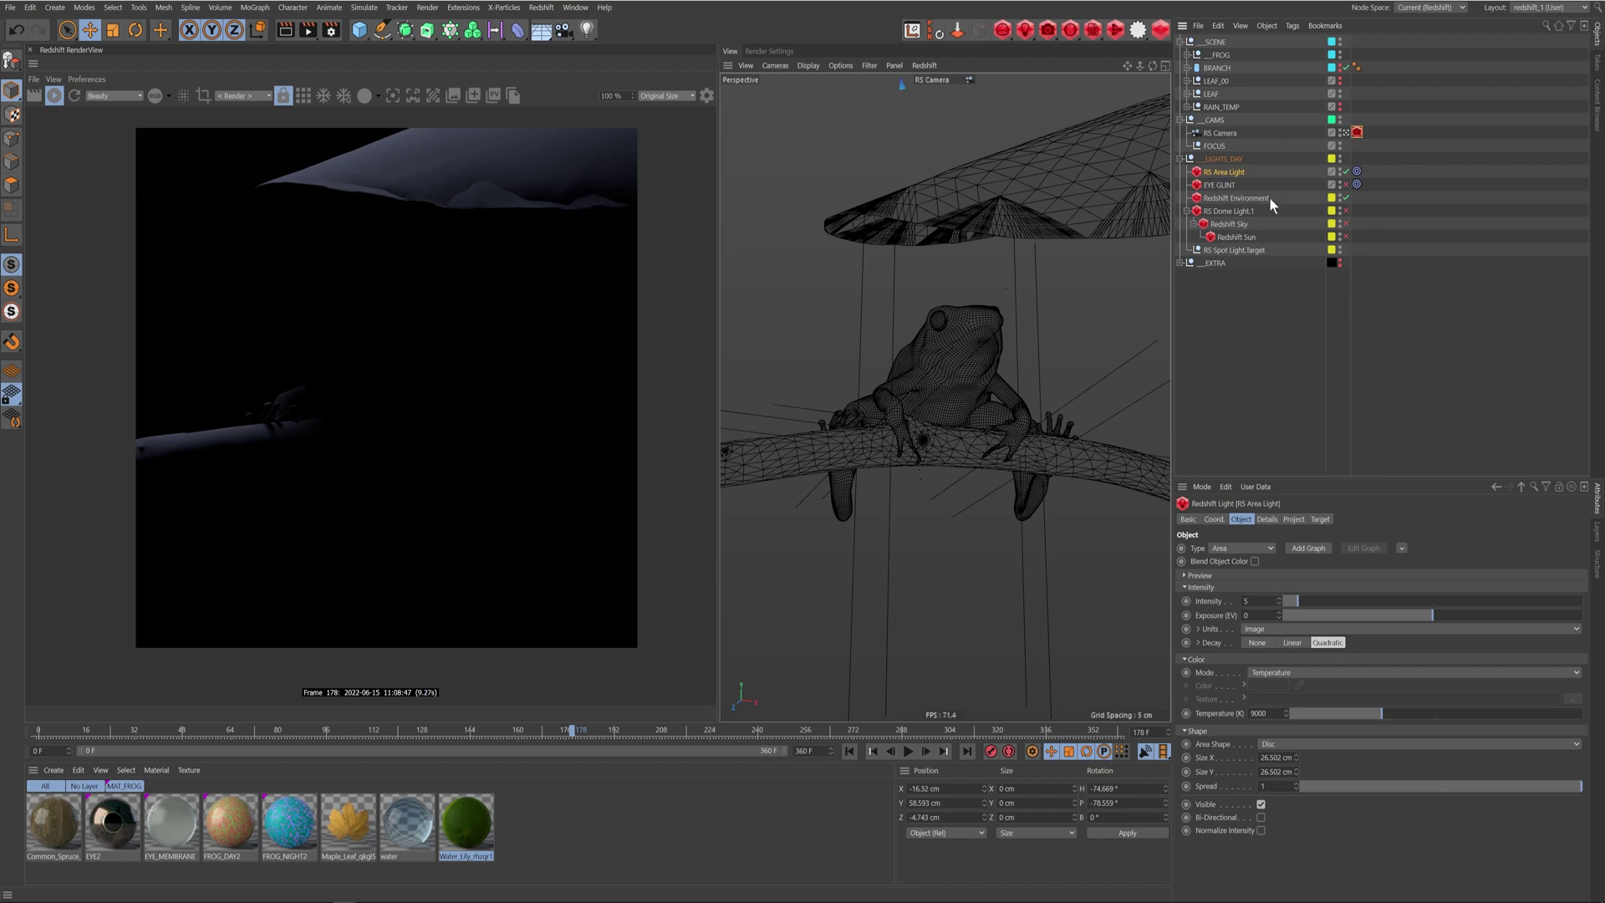
{"action": "left_click", "coordinate": [1226, 185]}
- Check which objects EYE GLINT excludes, then switch the EYE GLINT light on
{"action": "left_click", "coordinate": [1293, 520]}
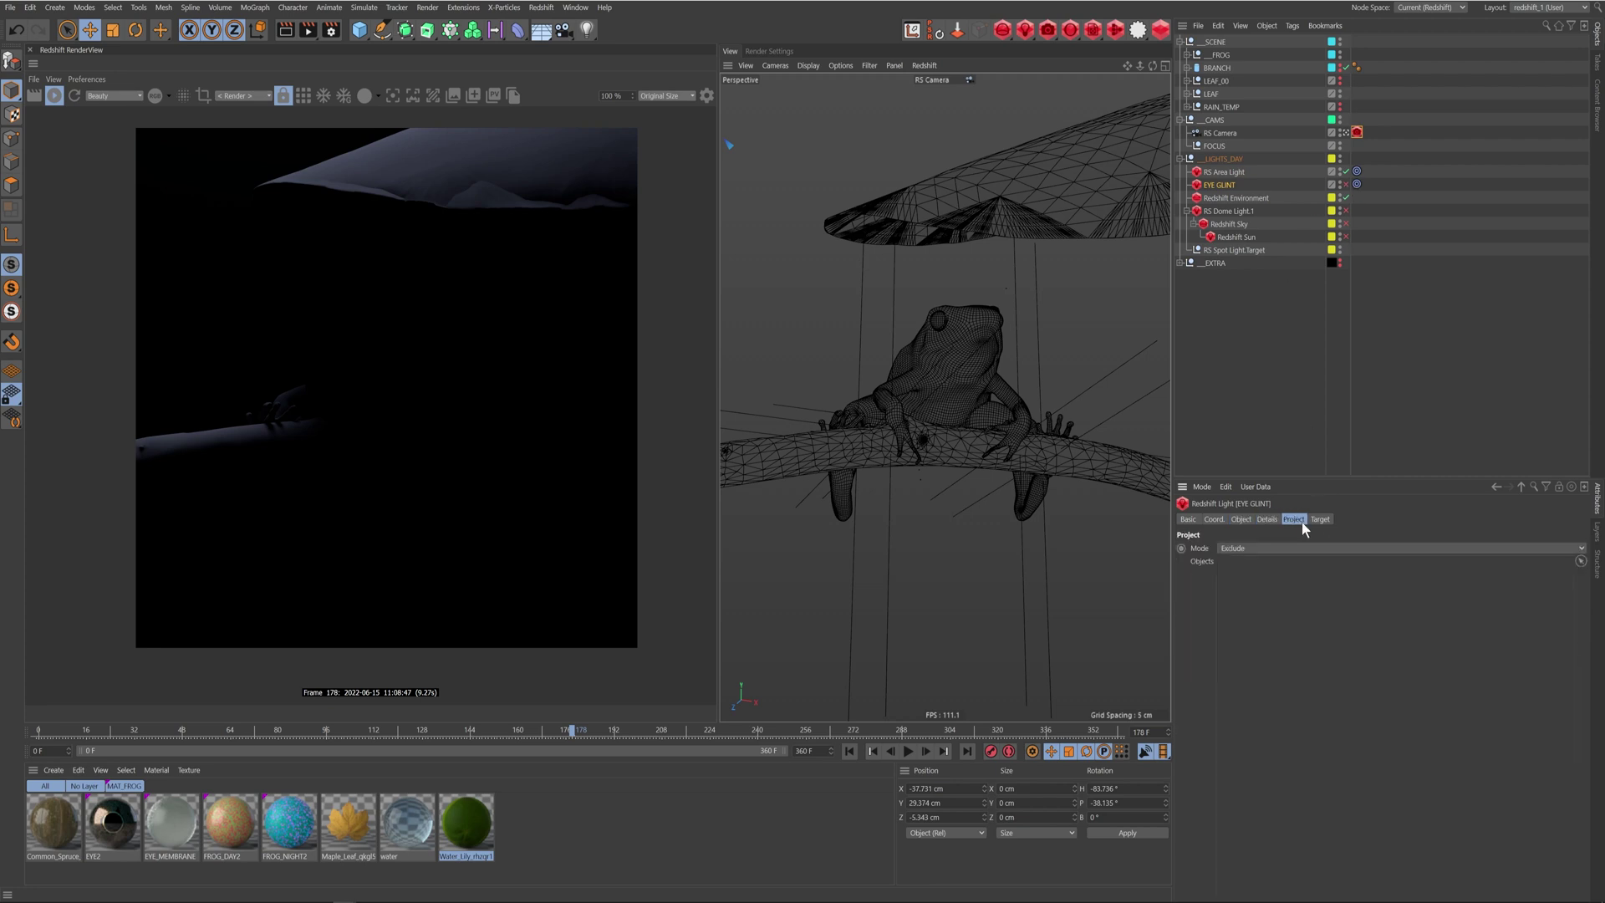
{"action": "left_click", "coordinate": [1241, 519]}
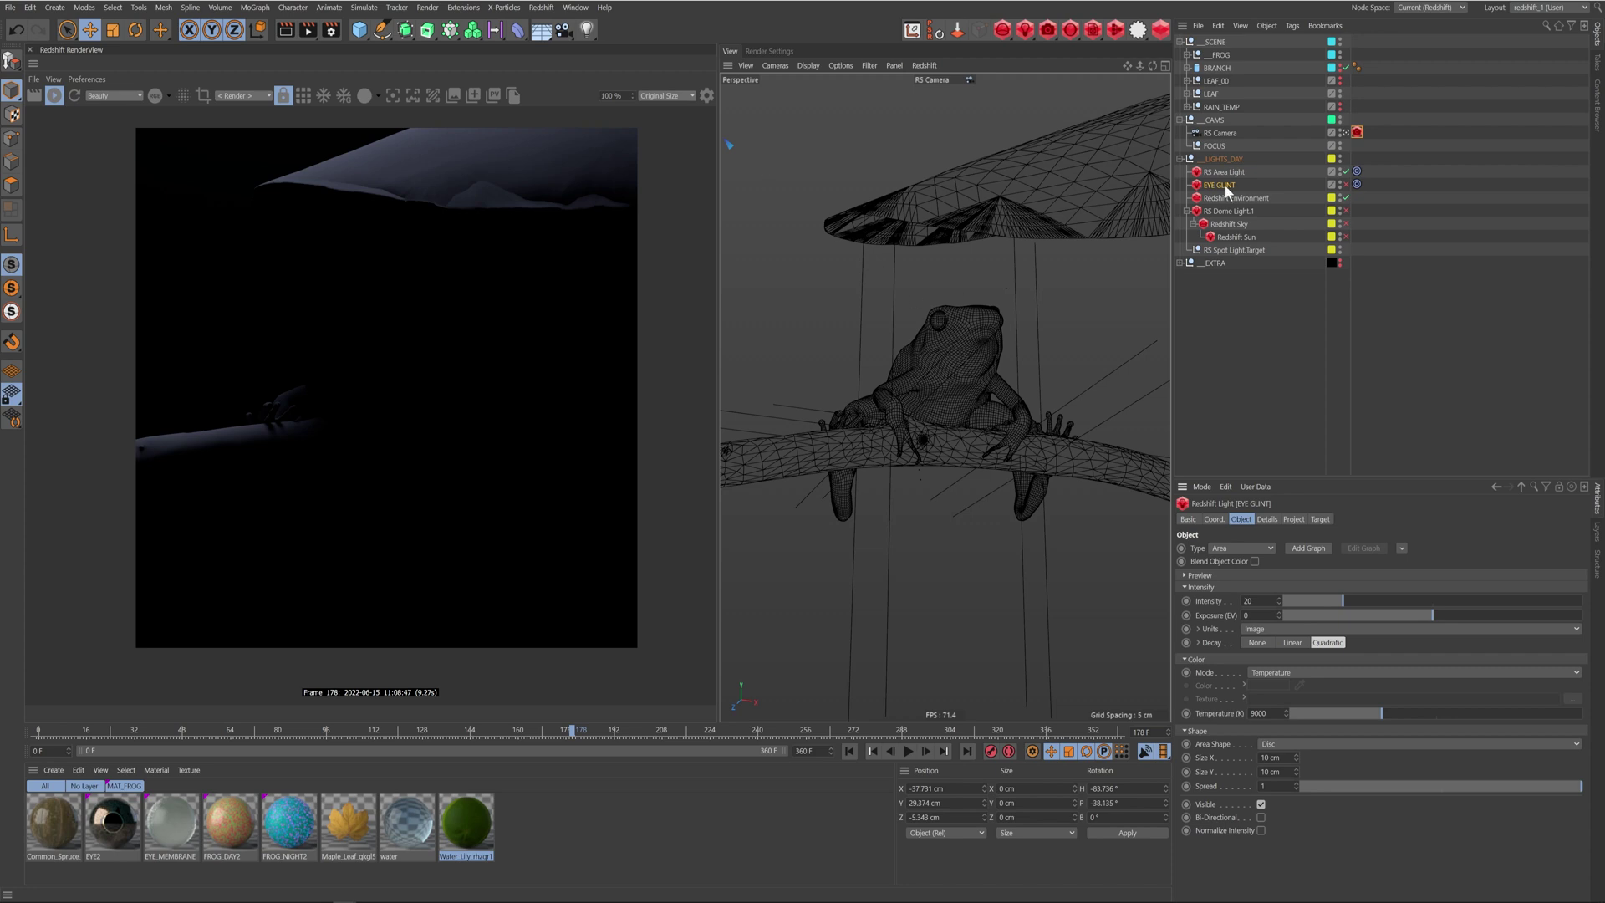
{"action": "left_click", "coordinate": [1346, 184]}
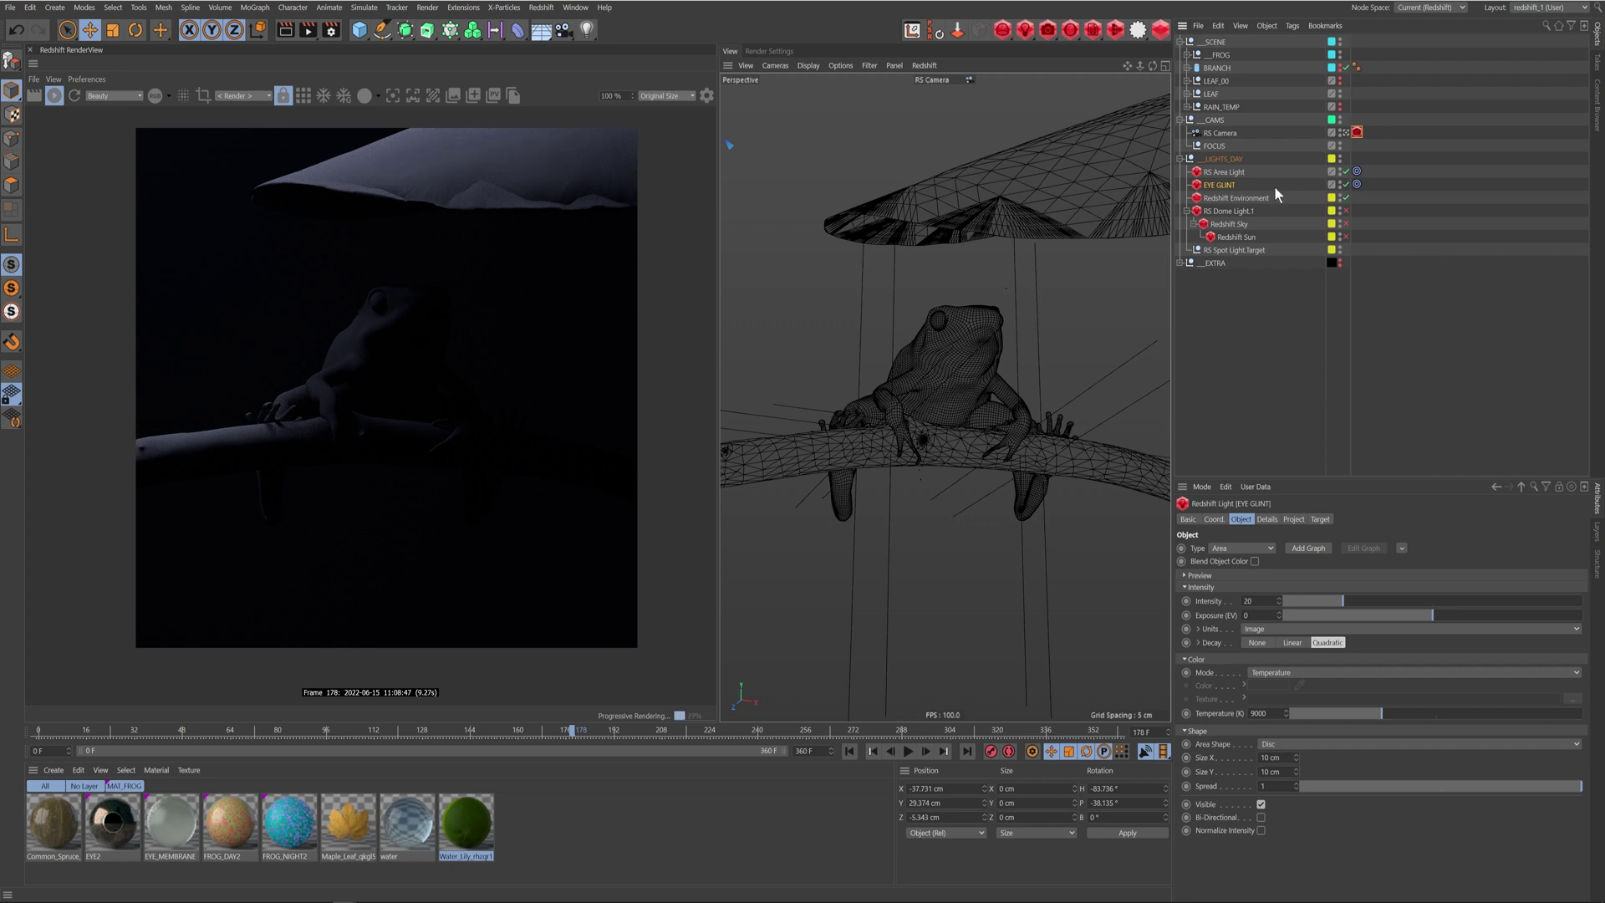
- Enable RS Dome Light.1 with the lauter_waterfall_2k.hdr forest HDRI after previewing the image
{"action": "left_click", "coordinate": [1248, 210]}
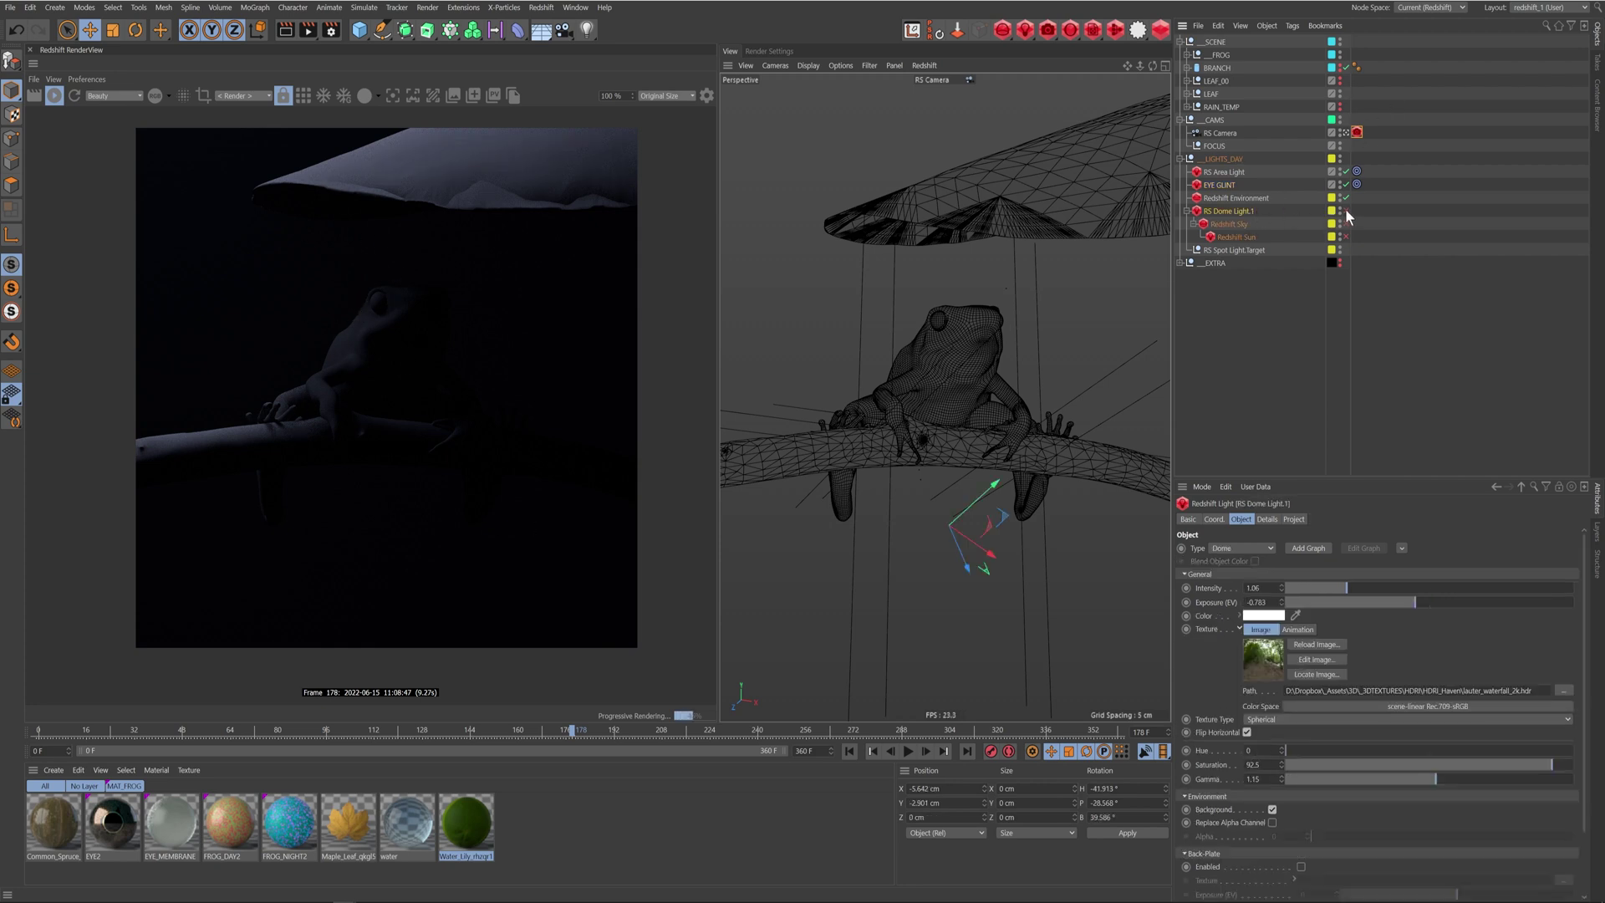
{"action": "left_click", "coordinate": [1346, 211]}
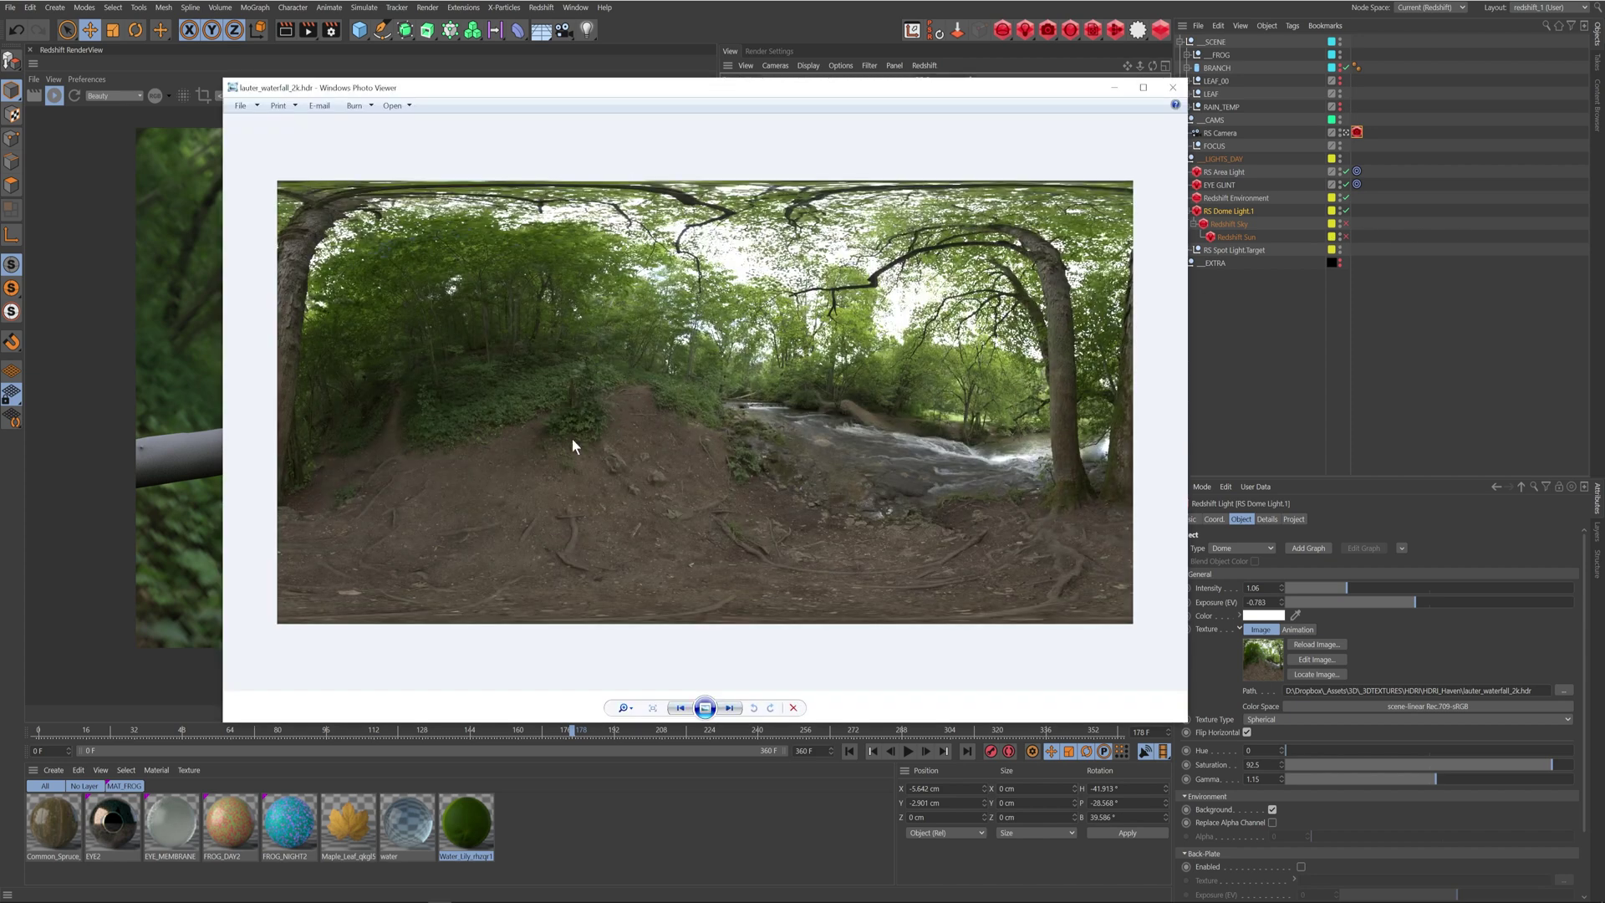
{"action": "left_click", "coordinate": [1173, 87]}
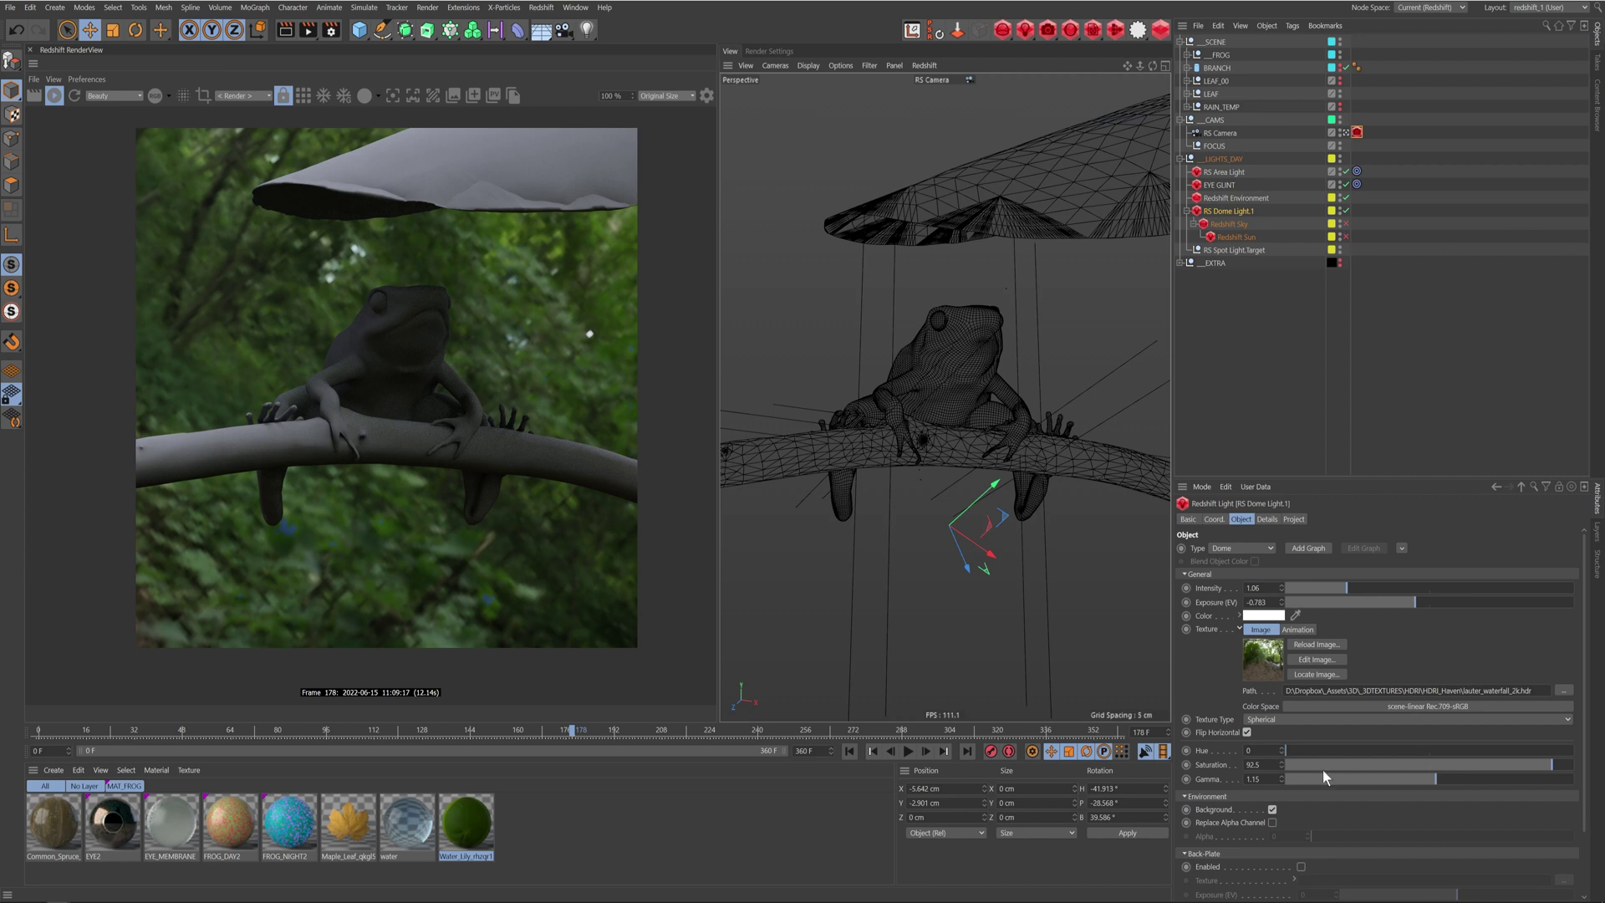
- Switch on Redshift Sky and Sun, deselect, and collapse the LIGHTS_DAY group
{"action": "key", "text": "Tab"}
{"action": "left_click", "coordinate": [1231, 224]}
{"action": "left_click", "coordinate": [1349, 224]}
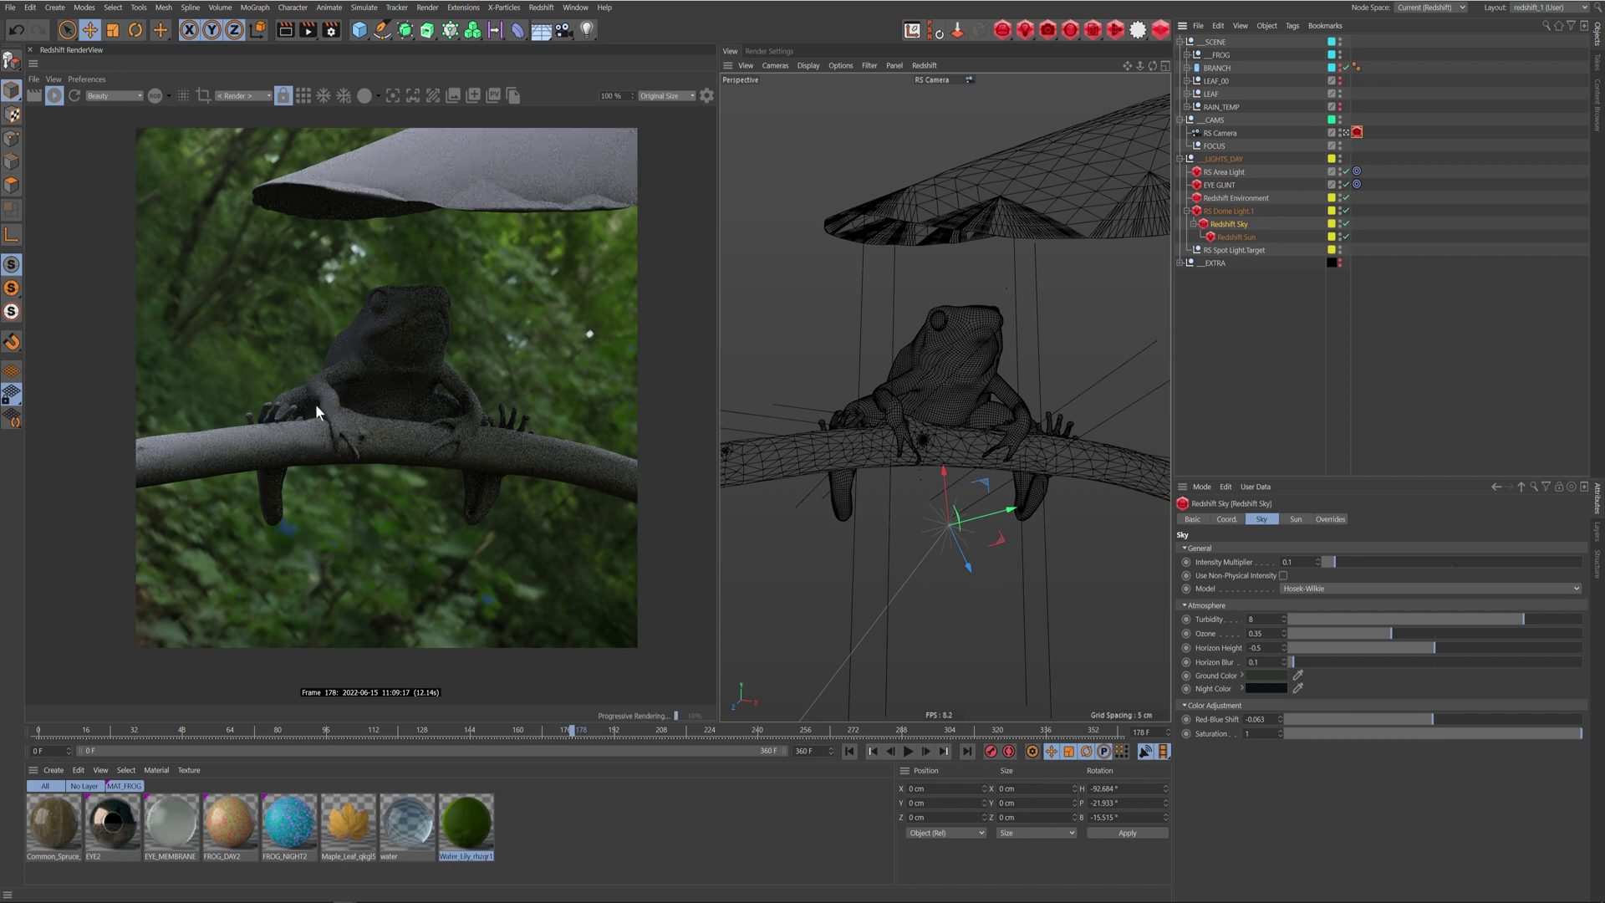
{"action": "left_click", "coordinate": [1414, 311]}
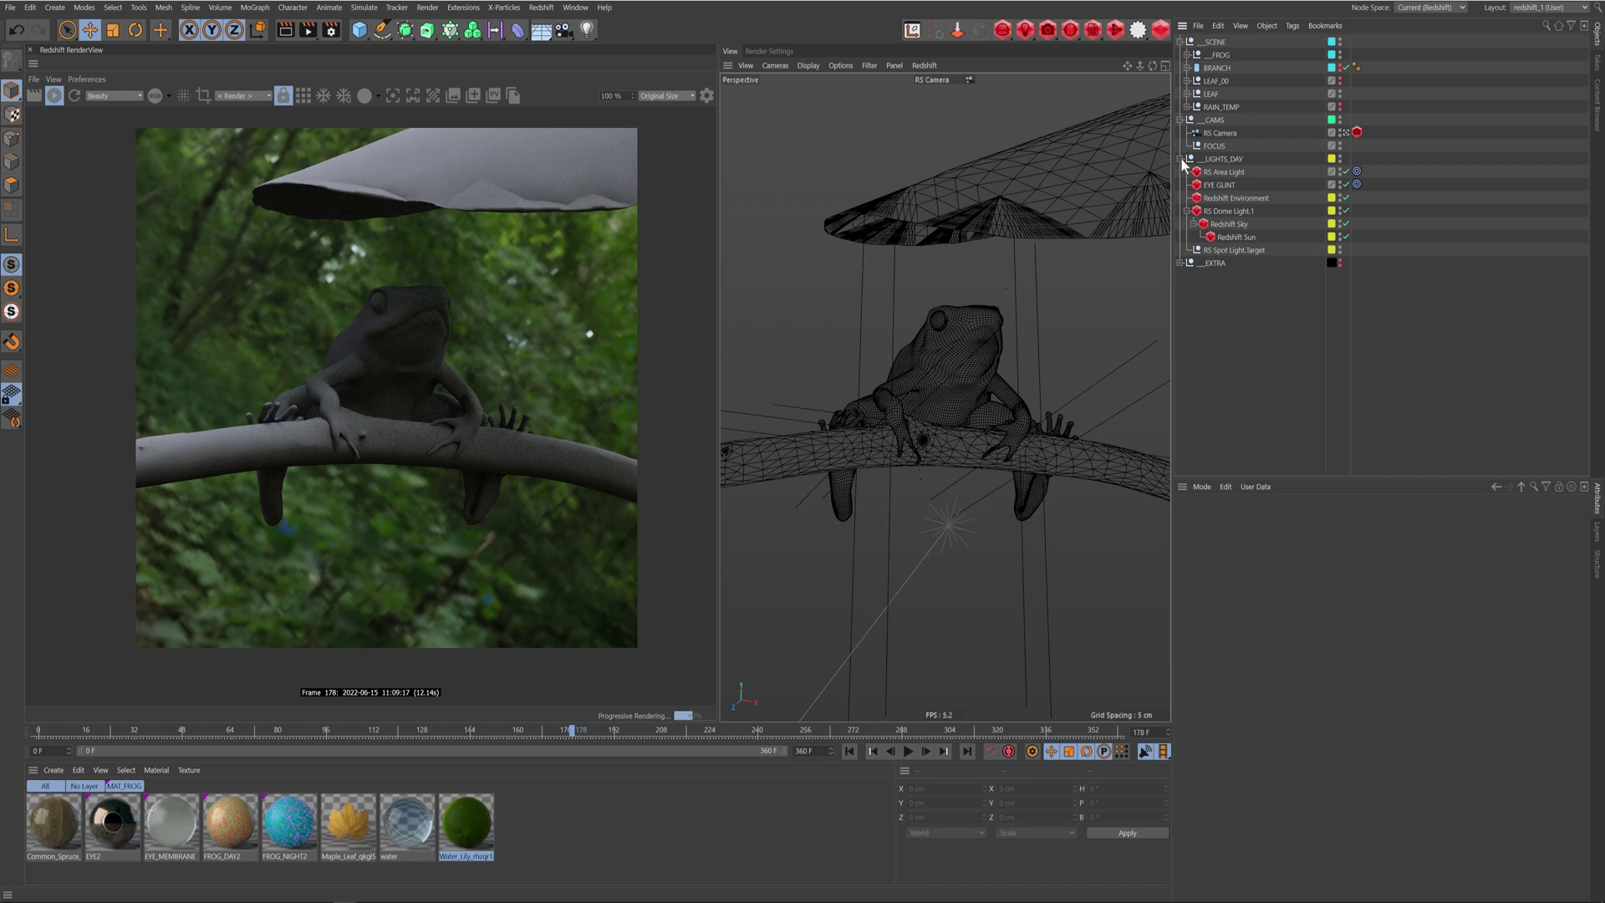
{"action": "left_click", "coordinate": [1179, 159]}
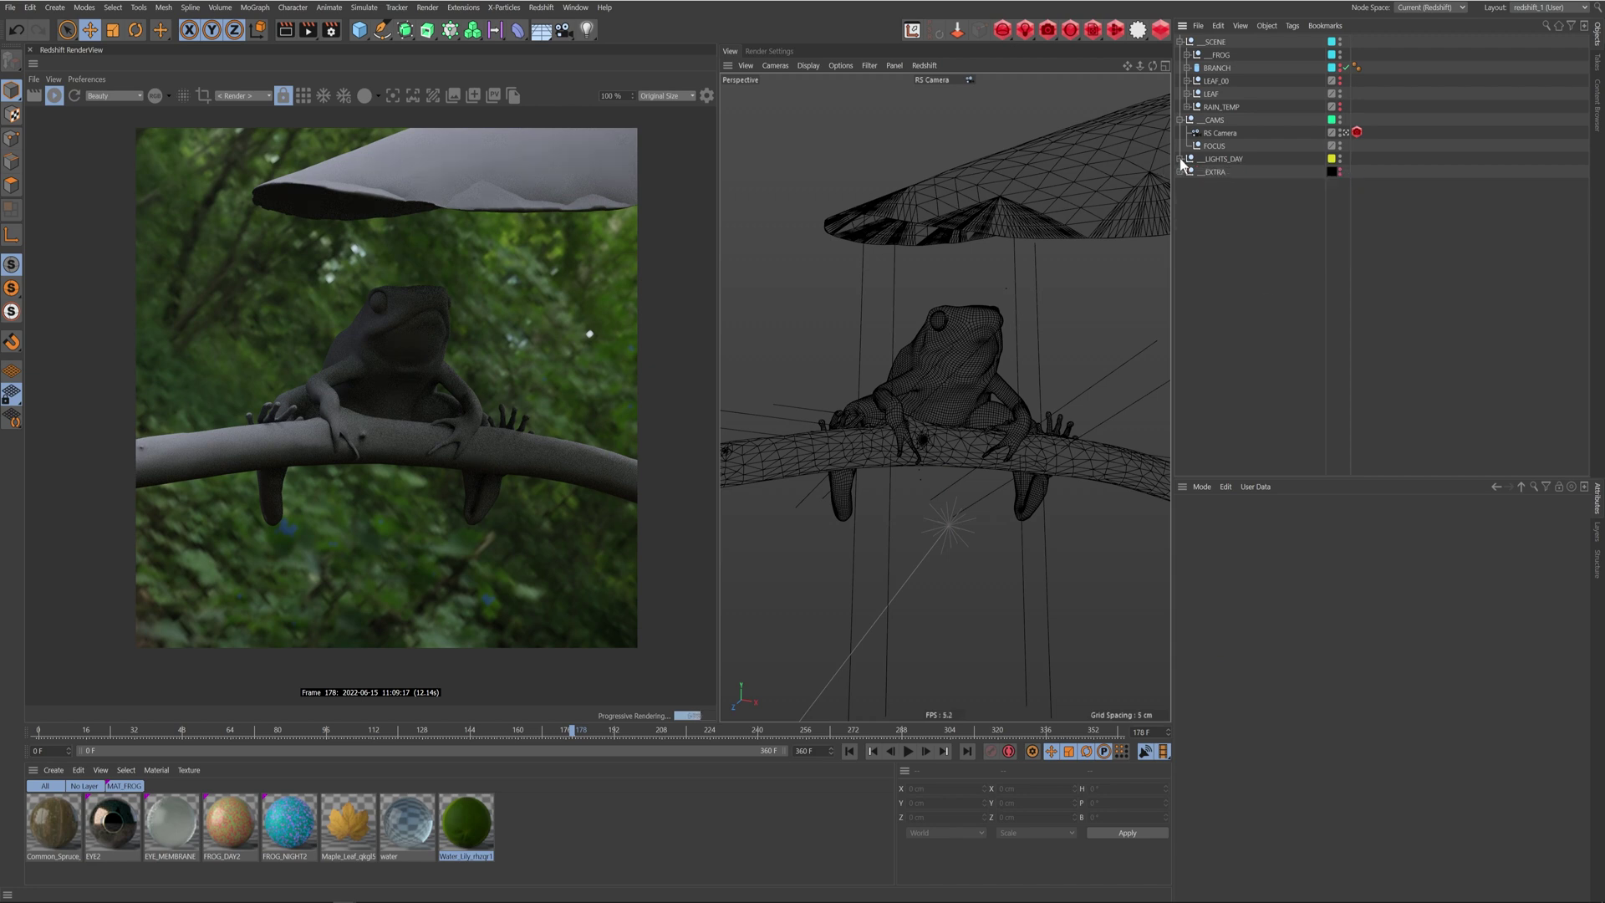
- Expand RAIN_TEMP and inspect the Cloner's three spheres and their Displacers
{"action": "left_click", "coordinate": [1218, 110]}
{"action": "left_click", "coordinate": [1187, 107]}
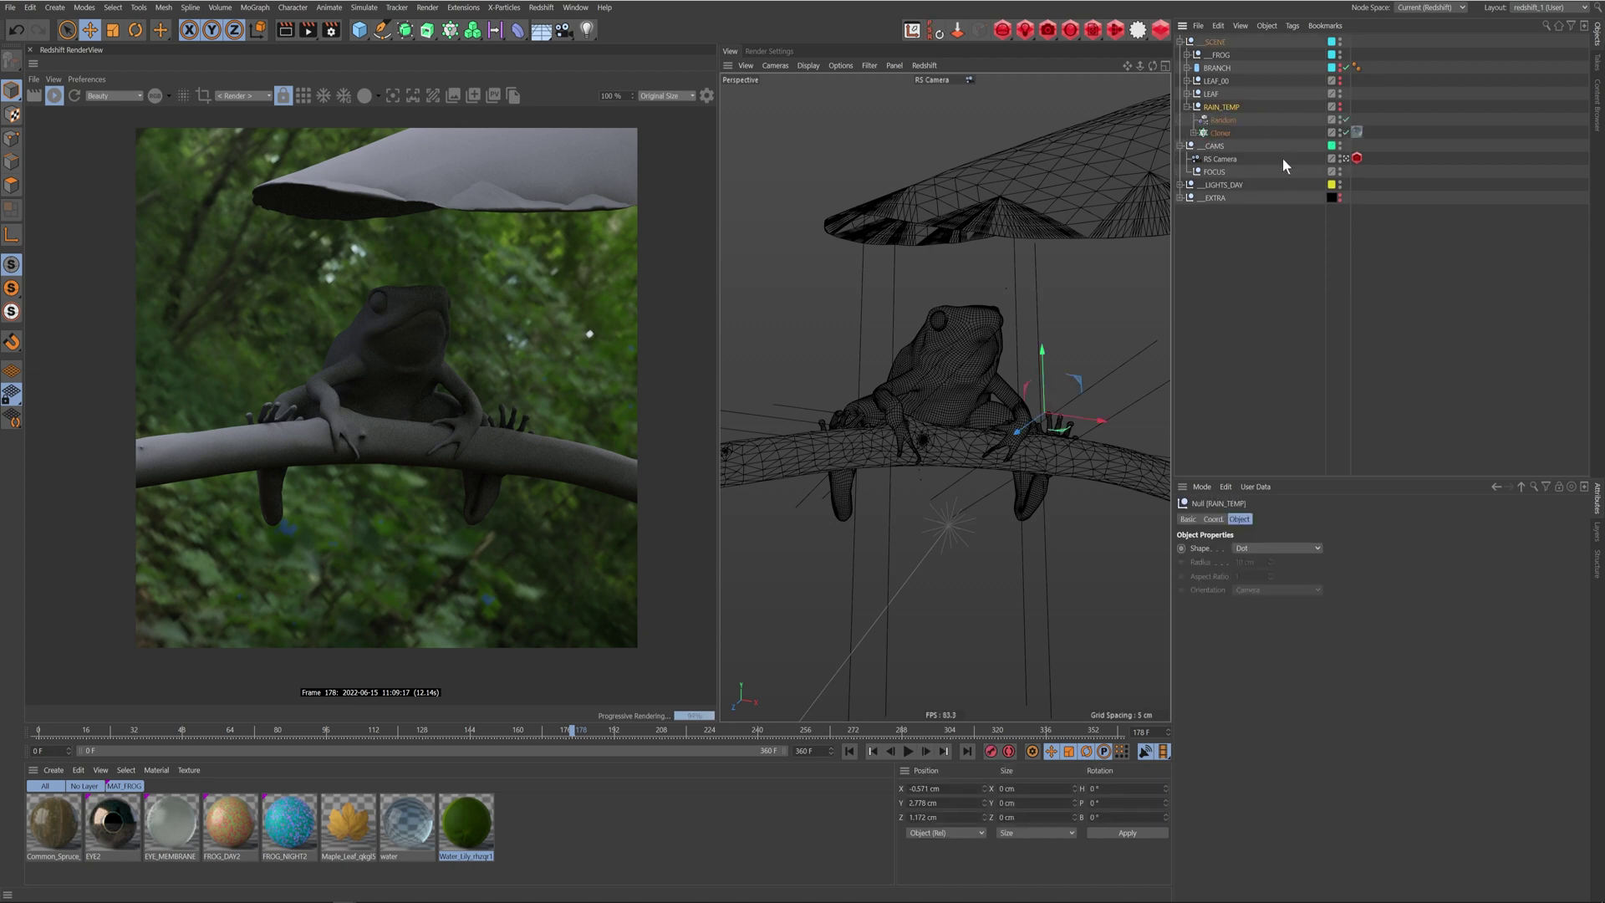
{"action": "left_click", "coordinate": [1214, 134]}
{"action": "left_click", "coordinate": [1194, 133]}
{"action": "left_click", "coordinate": [1229, 147]}
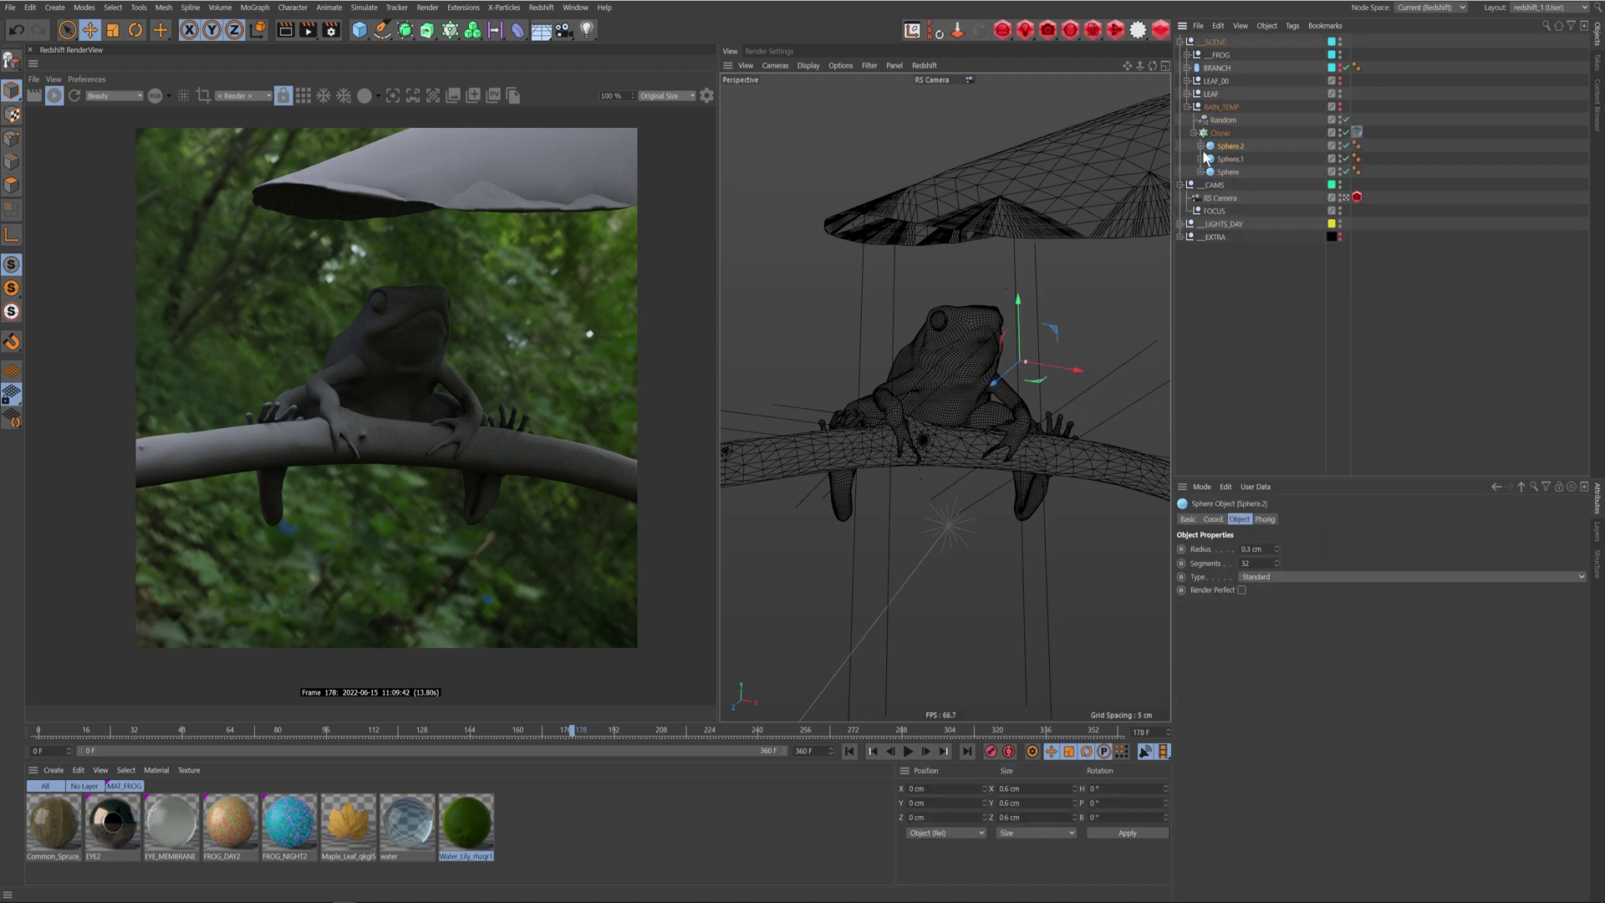
{"action": "left_click", "coordinate": [1200, 173]}
{"action": "left_click", "coordinate": [1237, 185]}
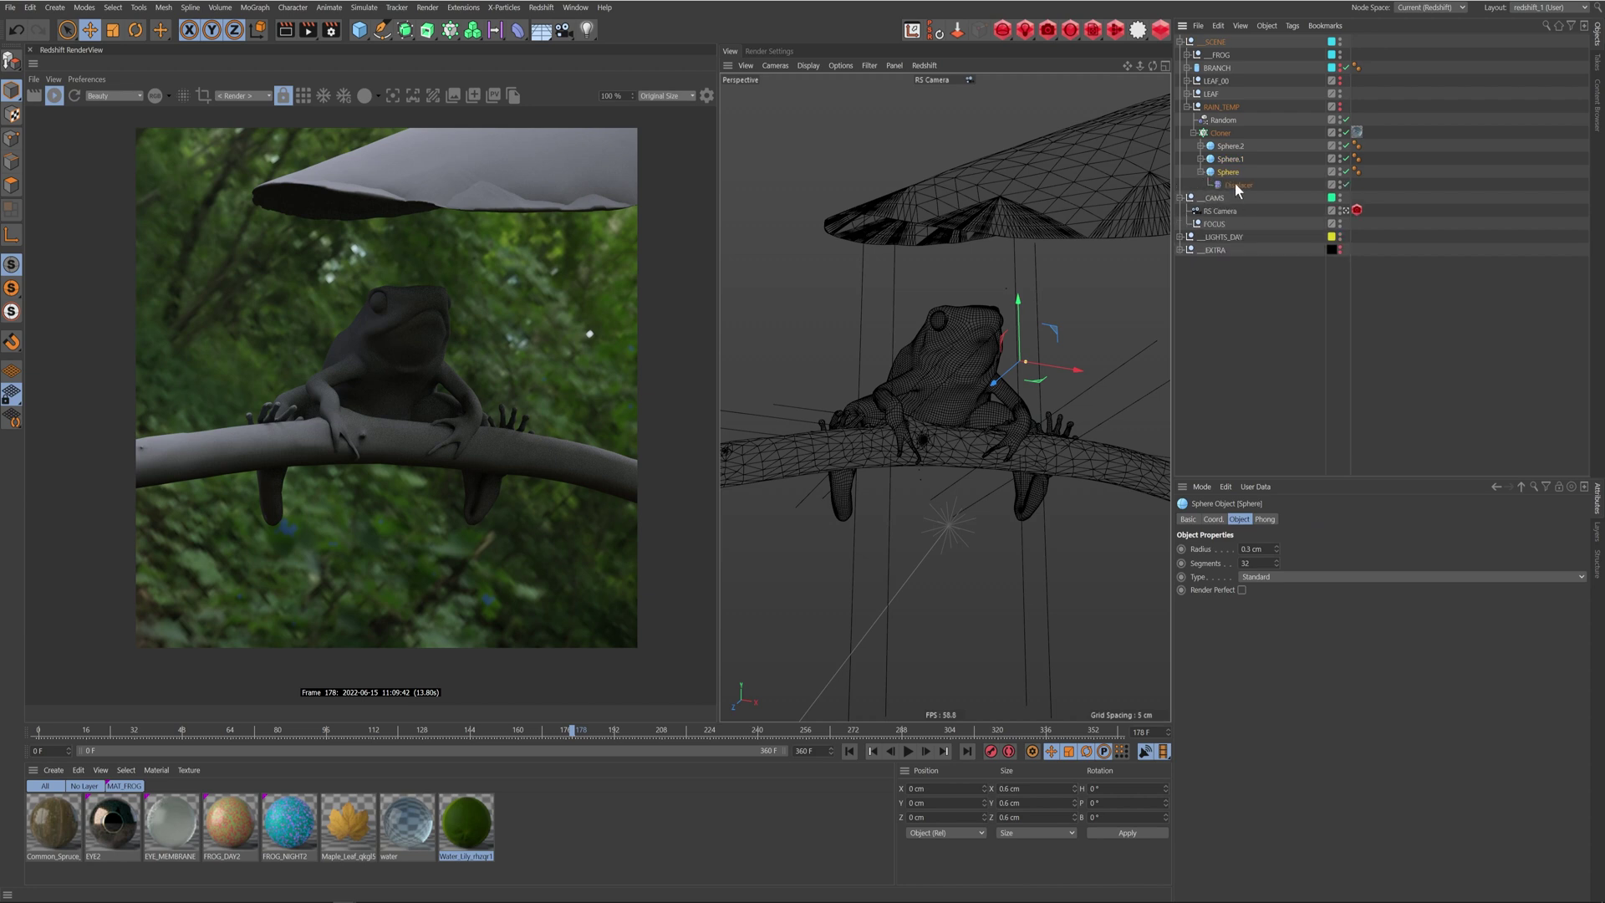
{"action": "left_click", "coordinate": [1200, 159]}
{"action": "left_click", "coordinate": [1200, 147]}
{"action": "left_click", "coordinate": [1238, 159]}
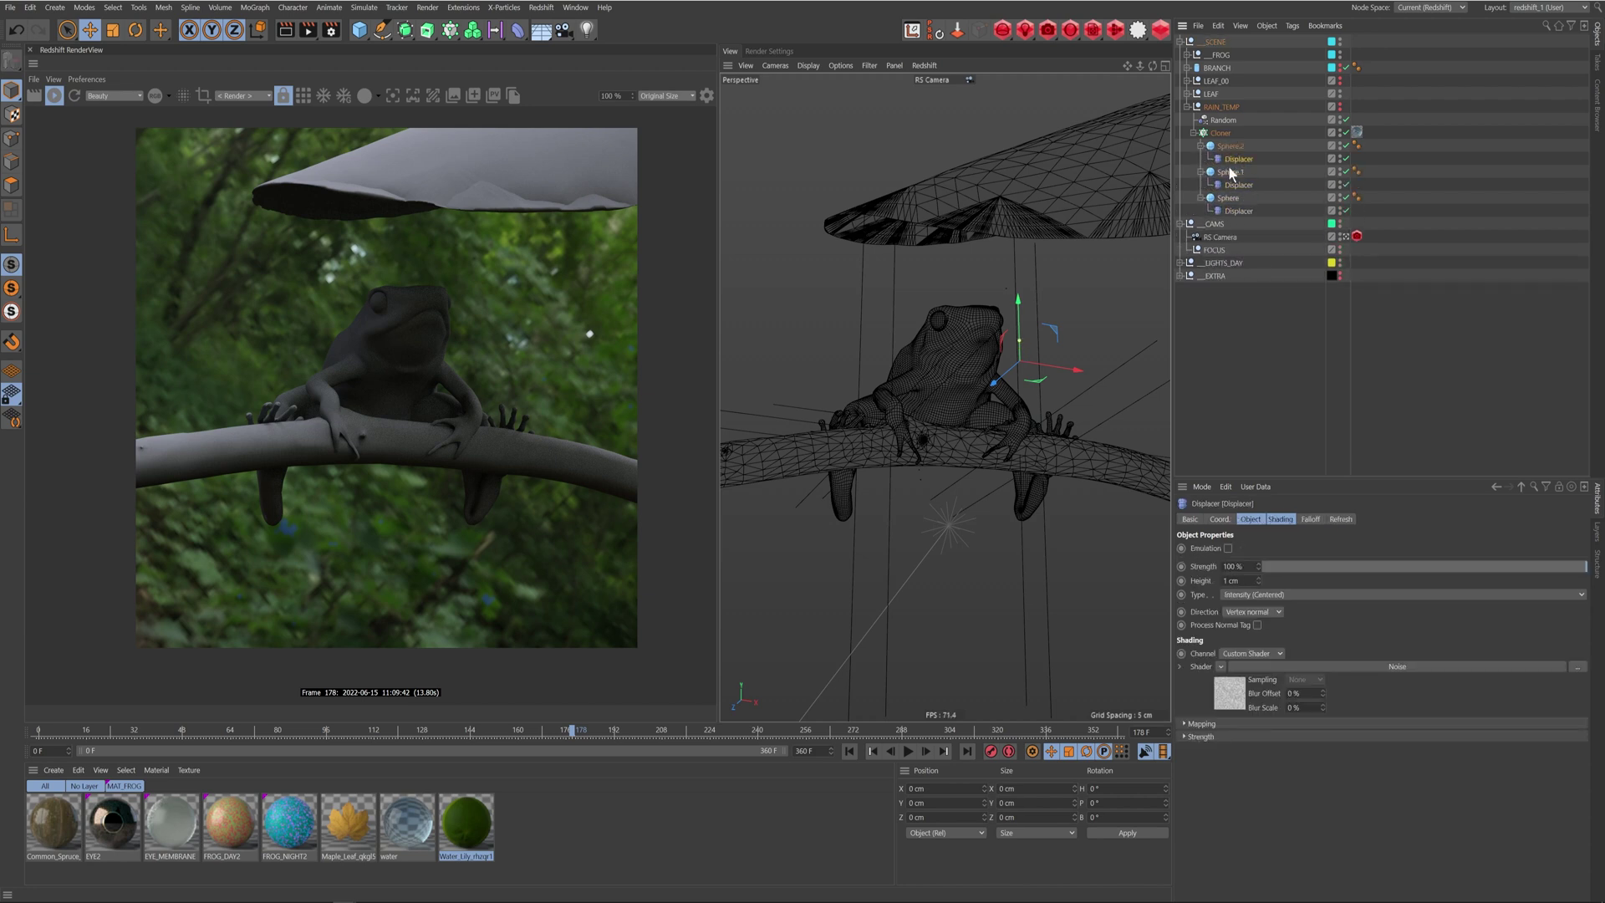
{"action": "left_click", "coordinate": [1243, 185]}
- Fold the Displacers and spheres away, then make RAIN_TEMP's rain spheres visible
{"action": "left_click", "coordinate": [1200, 146]}
{"action": "left_click", "coordinate": [1200, 159]}
{"action": "left_click", "coordinate": [1200, 173]}
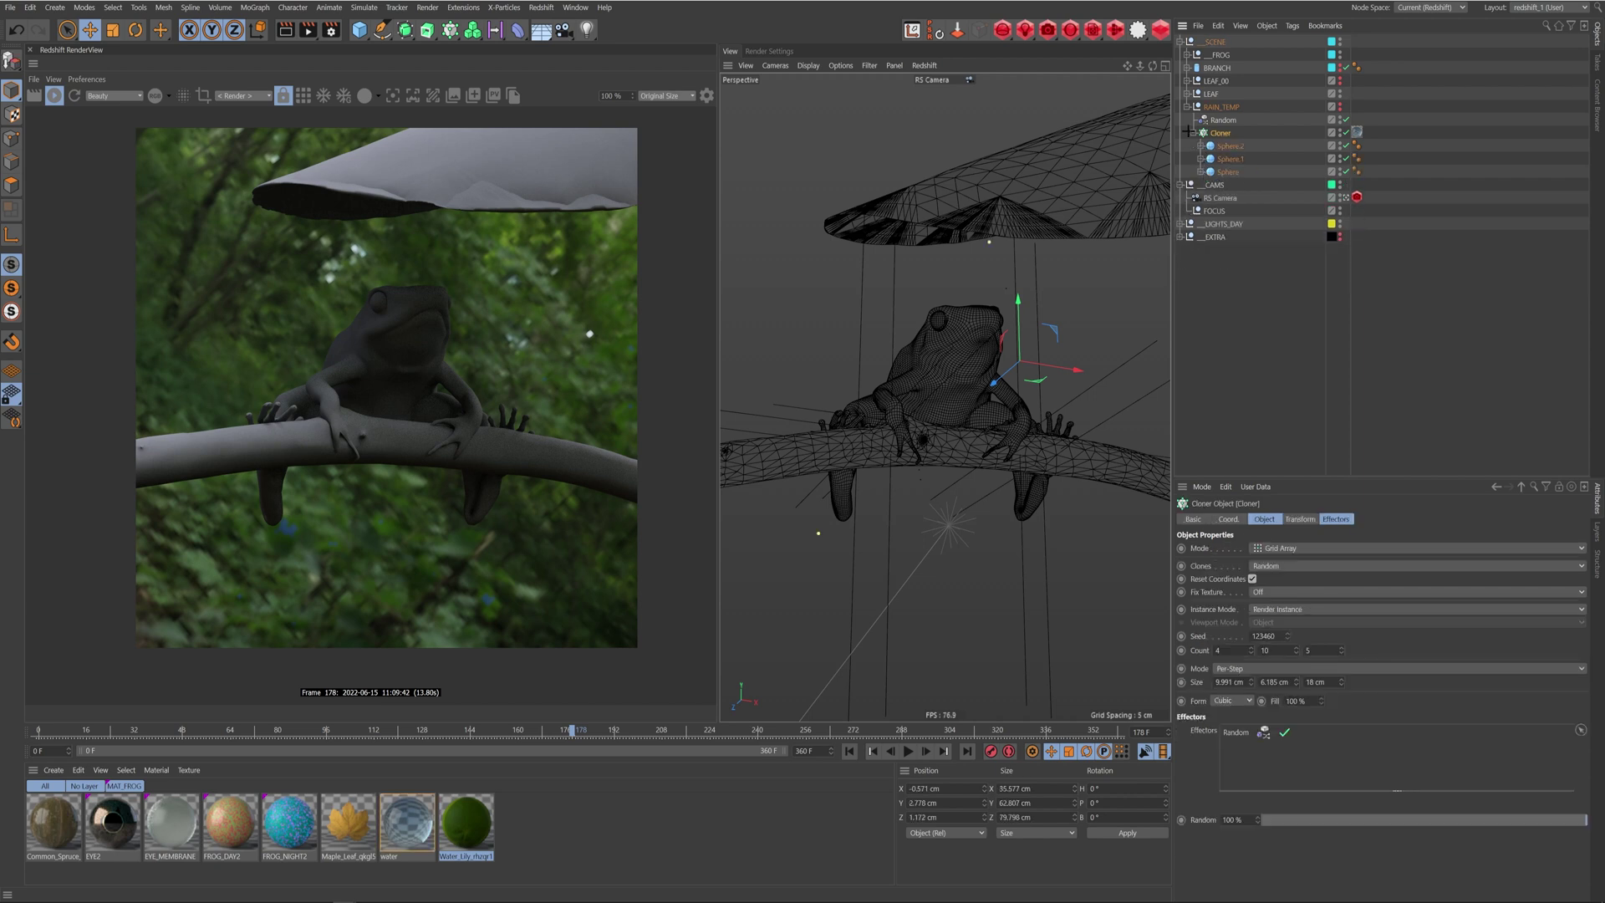
{"action": "left_click", "coordinate": [1252, 283]}
{"action": "left_click", "coordinate": [1221, 134]}
{"action": "left_click", "coordinate": [1194, 133]}
{"action": "left_click", "coordinate": [1340, 104]}
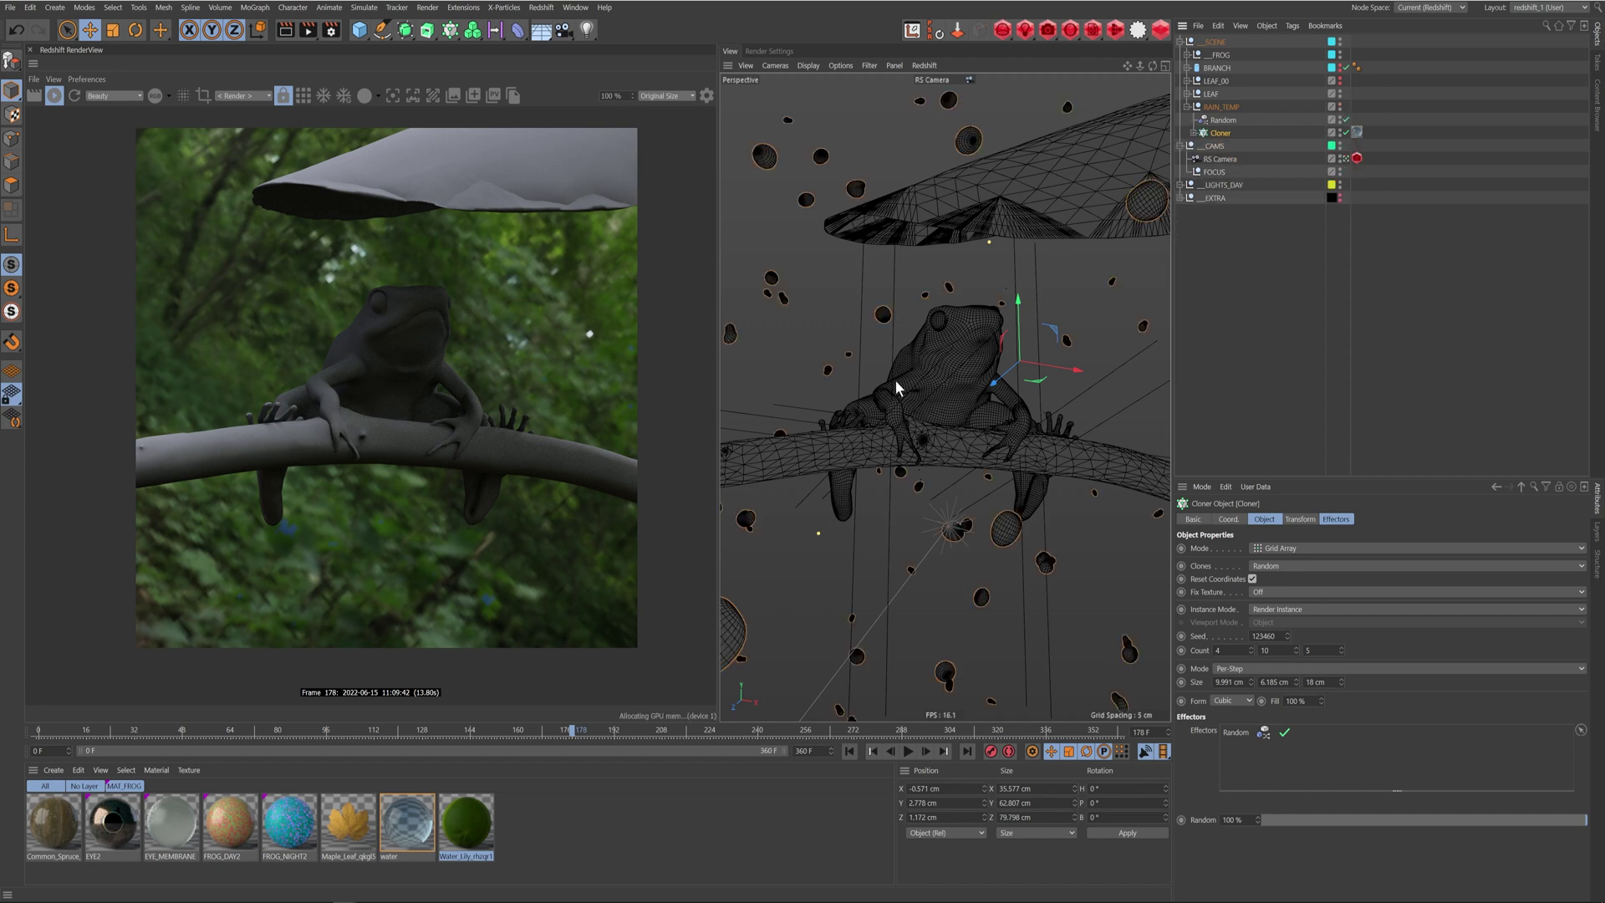